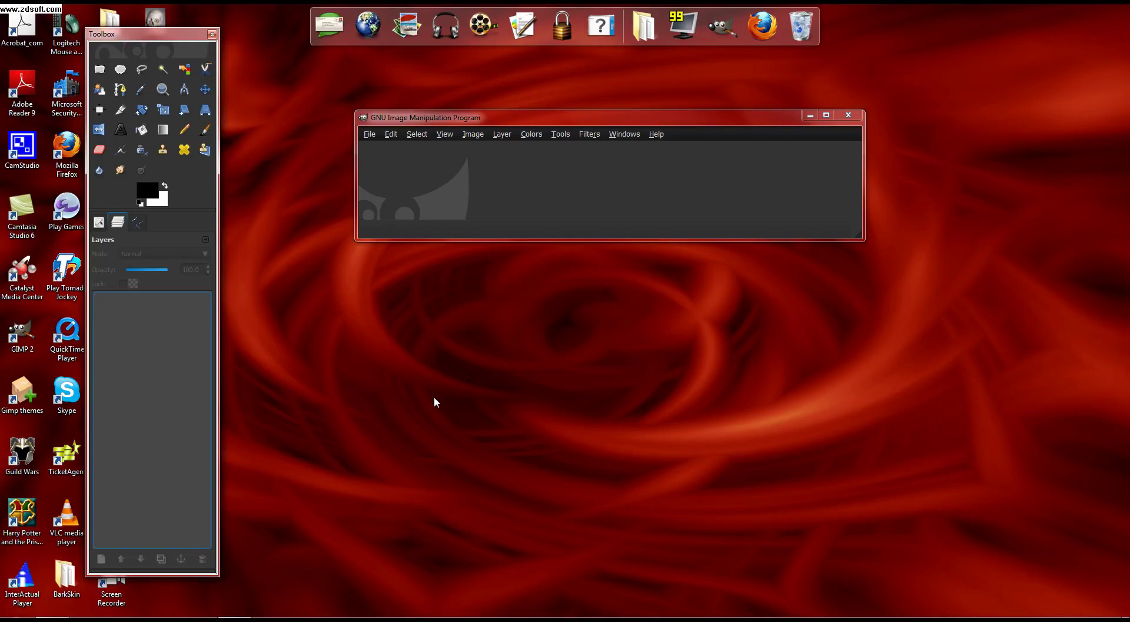
Step: Create a new 1000 × 1000 pixel white image and bring its window fully into view
{"action": "left_click_drag", "start_coordinate": [567, 141], "coordinate": [535, 524]}
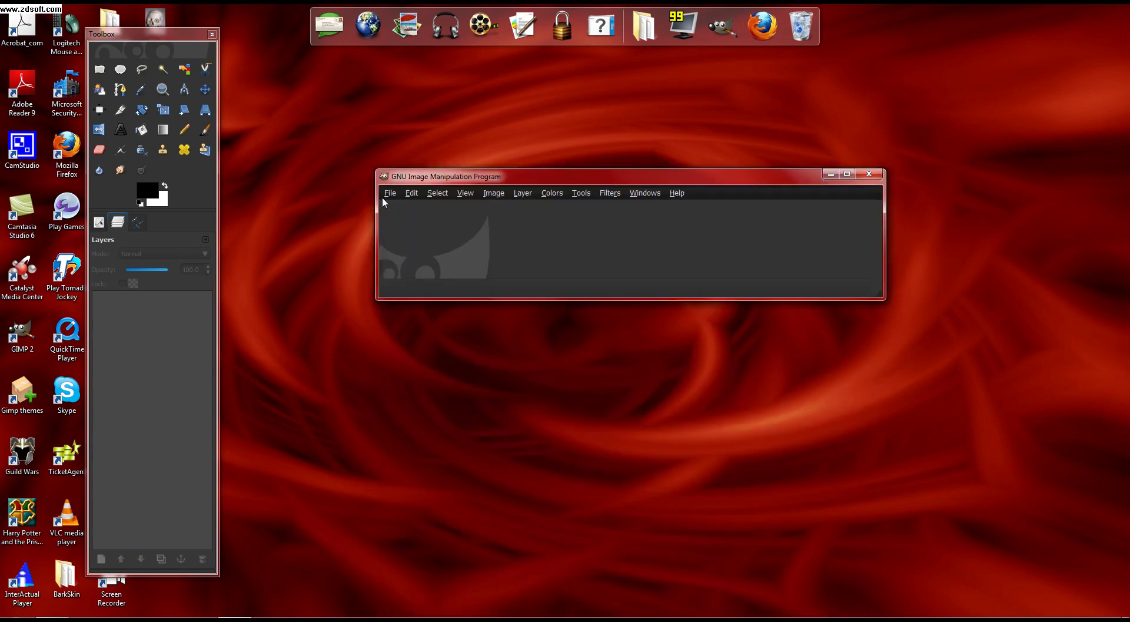
{"action": "left_click", "coordinate": [390, 193]}
{"action": "left_click", "coordinate": [398, 207]}
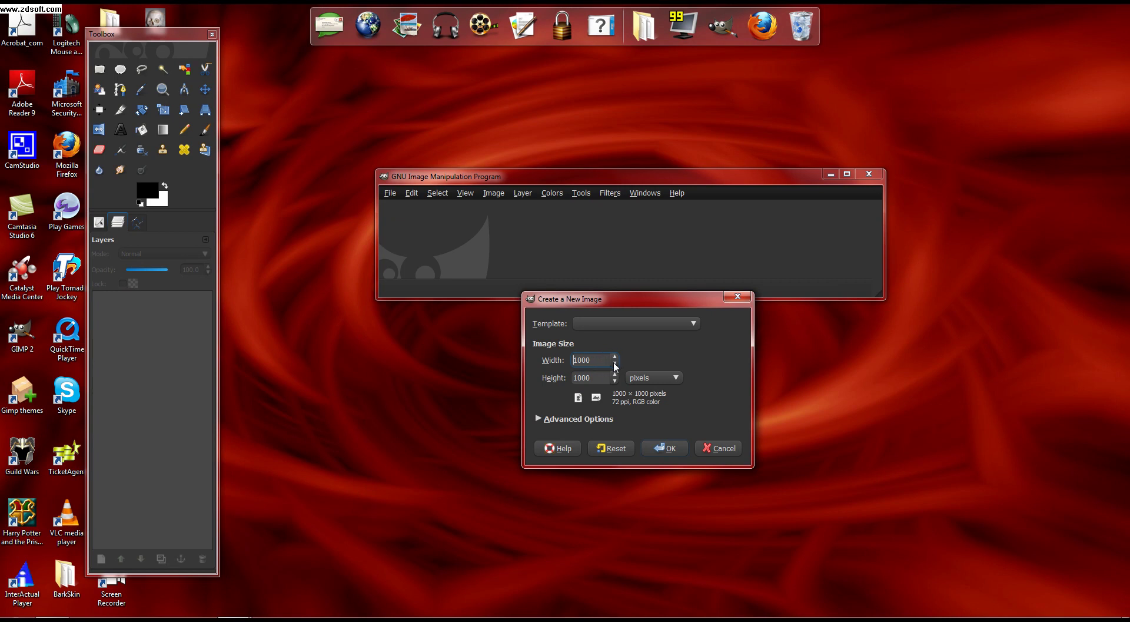
{"action": "left_click", "coordinate": [664, 448]}
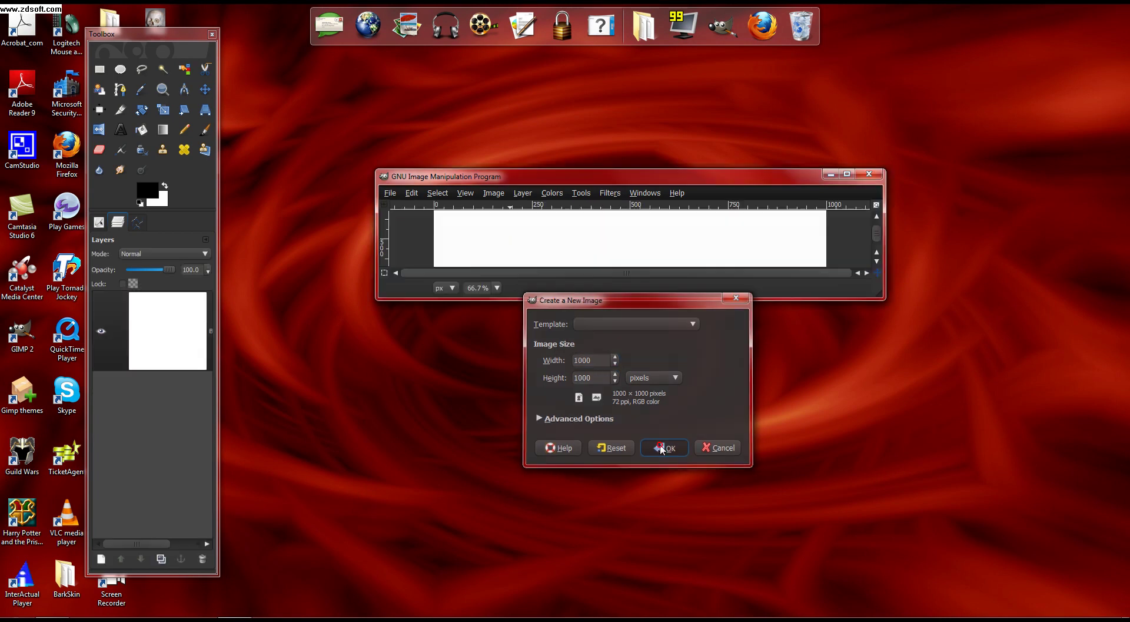
{"action": "left_click_drag", "start_coordinate": [542, 184], "coordinate": [450, 87]}
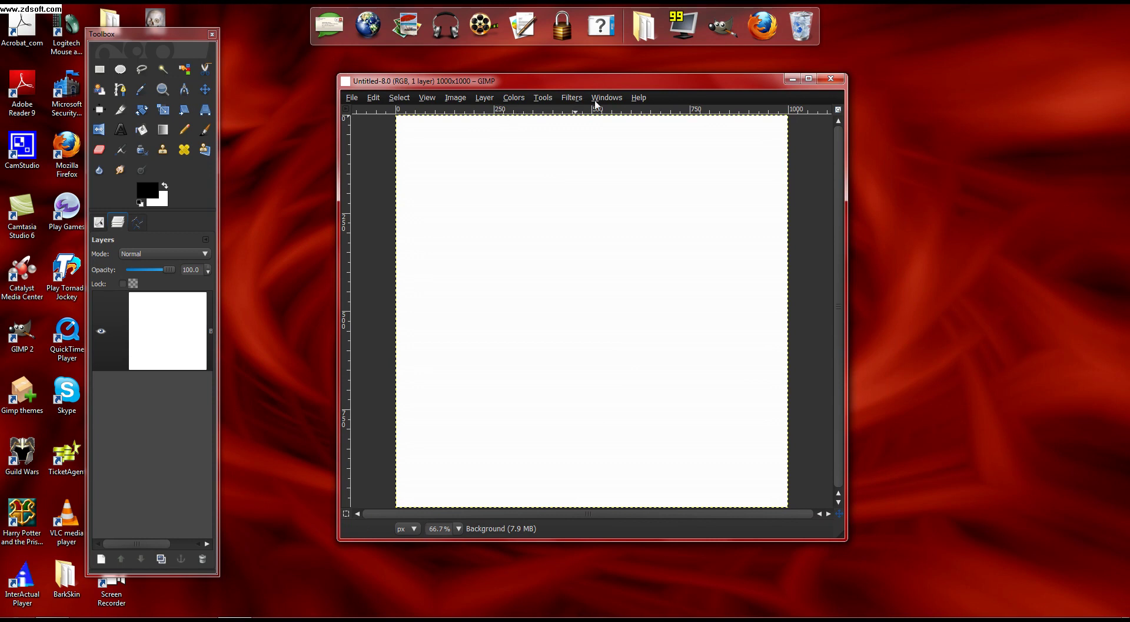
Step: Render Solid Noise clouds with Turbulent and Randomize on, detail 3 and size 4.0
{"action": "left_click", "coordinate": [574, 98]}
{"action": "mouse_move", "coordinate": [616, 313]}
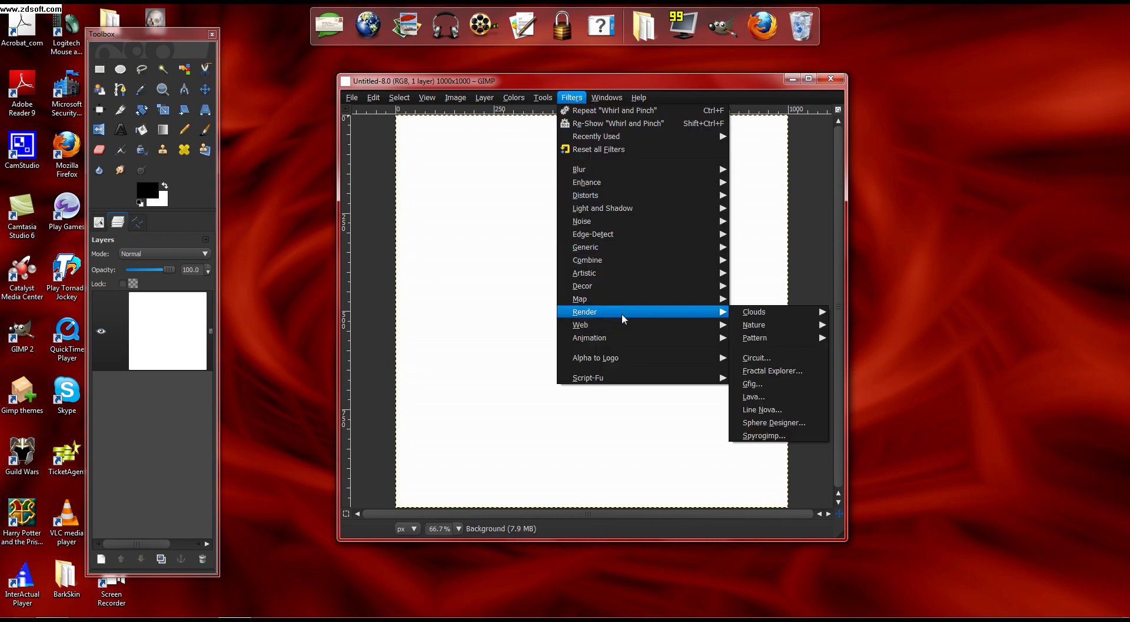
{"action": "mouse_move", "coordinate": [797, 316]}
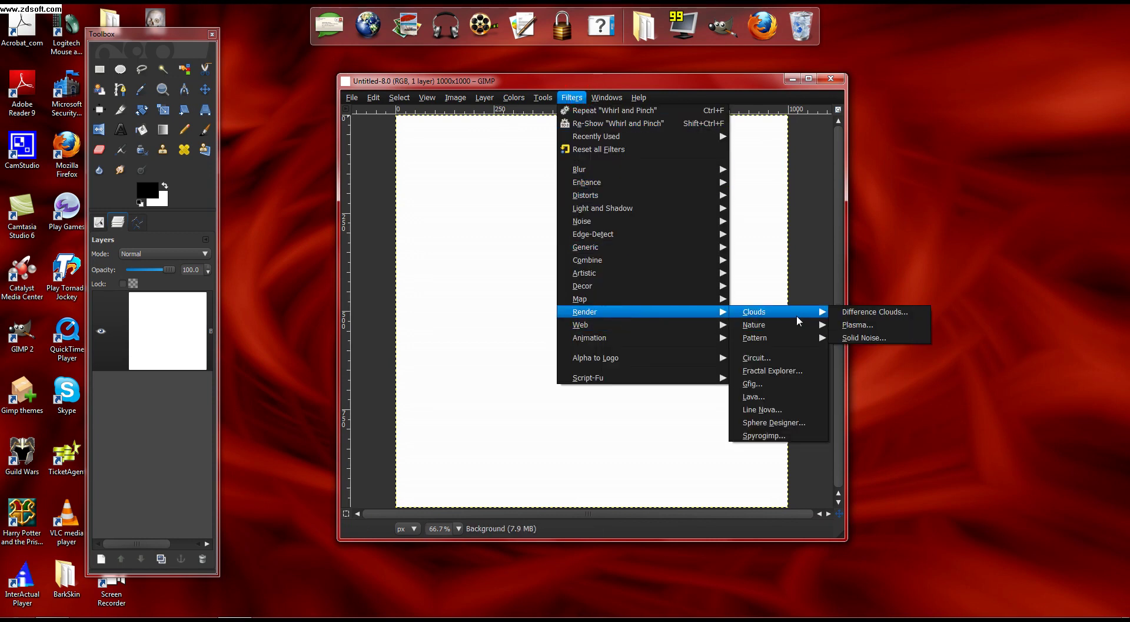
{"action": "left_click", "coordinate": [863, 337]}
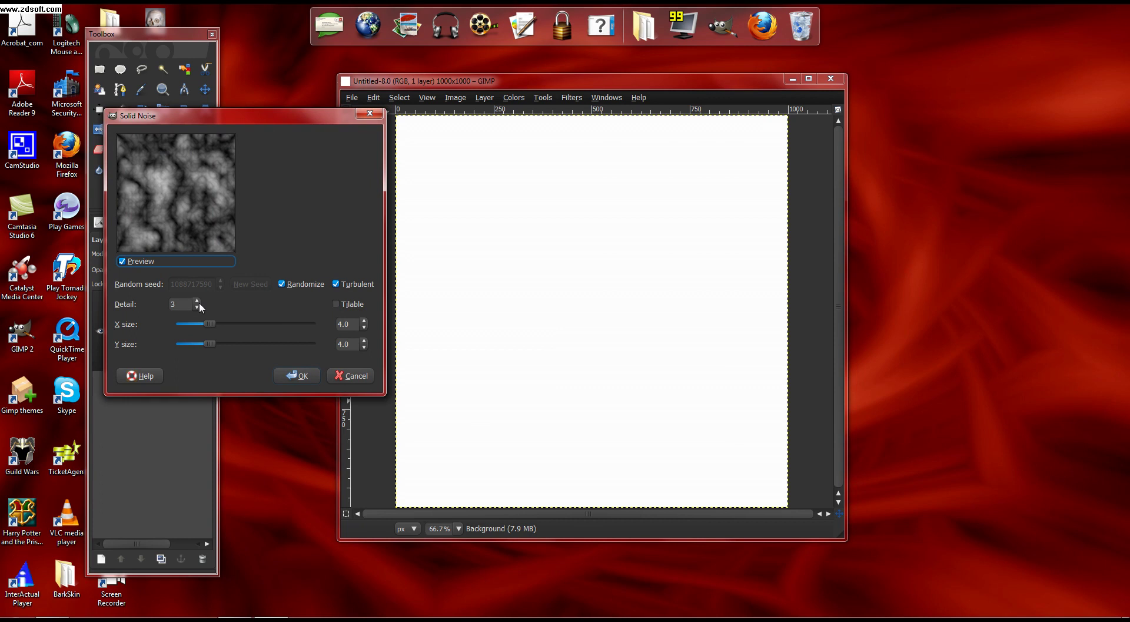
{"action": "left_click", "coordinate": [308, 377]}
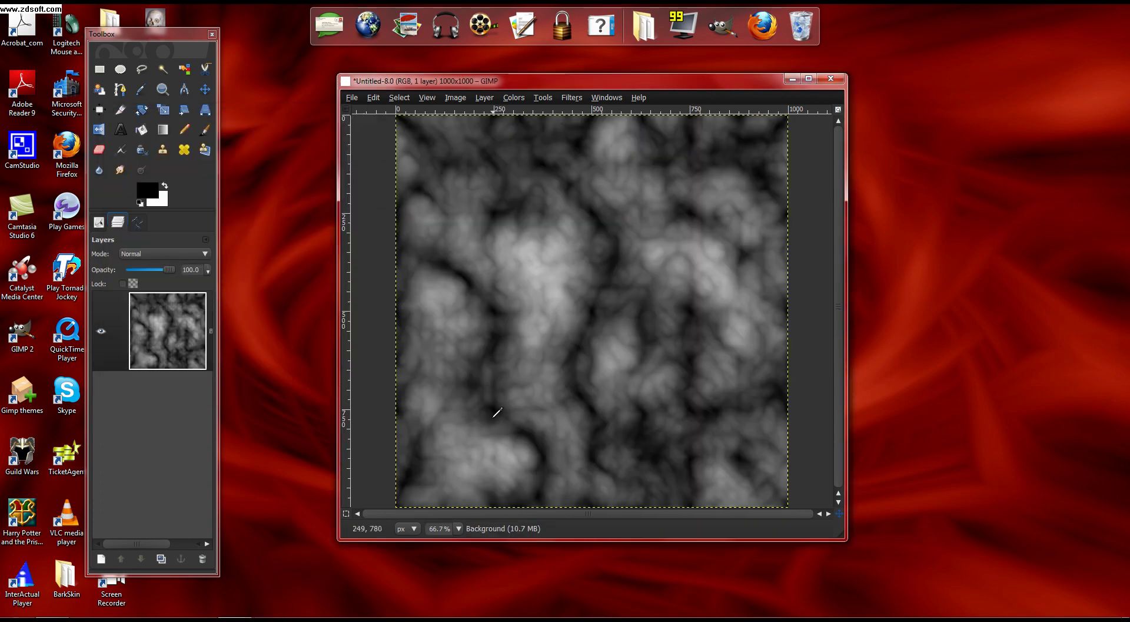
Step: Apply Difference Clouds over the texture with the default Solid Noise settings
{"action": "left_click", "coordinate": [572, 98]}
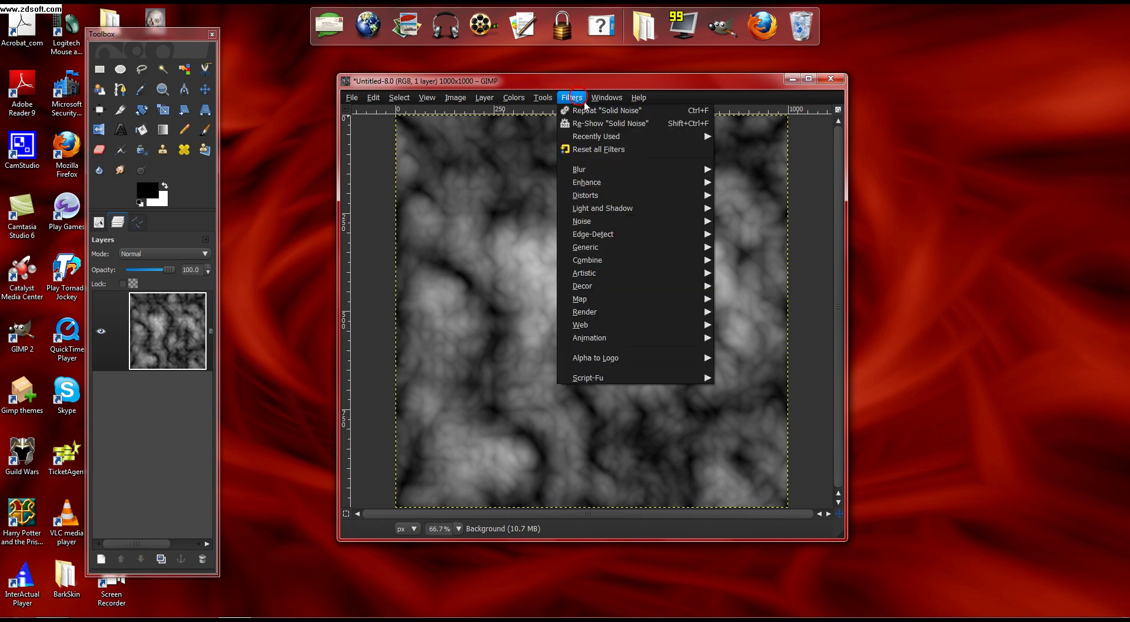
{"action": "mouse_move", "coordinate": [660, 313]}
{"action": "mouse_move", "coordinate": [766, 312]}
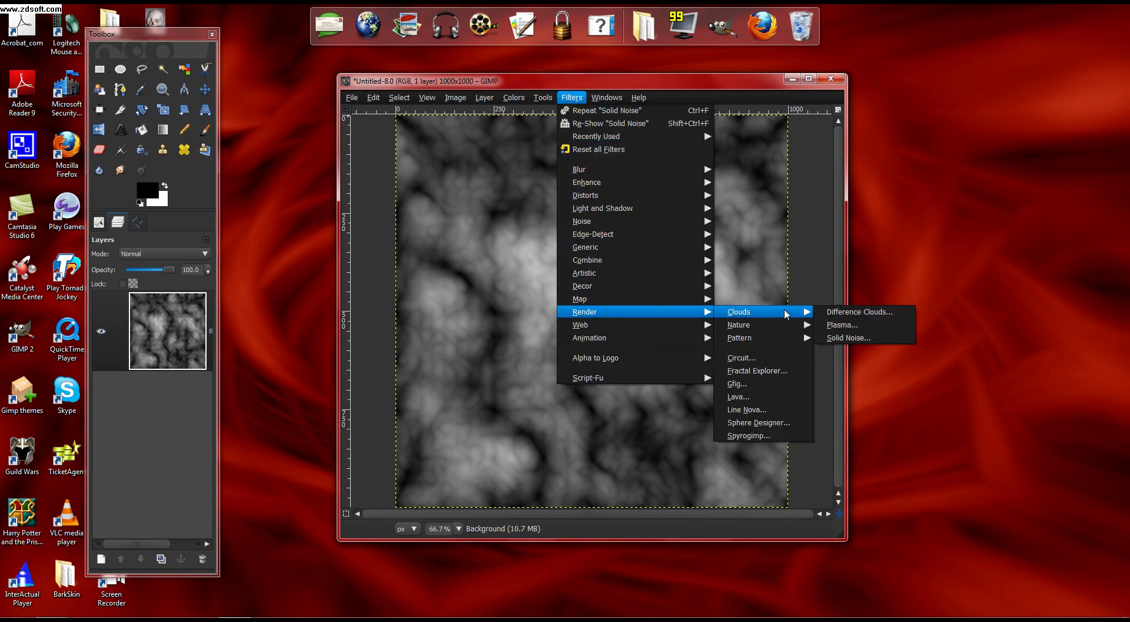
{"action": "left_click", "coordinate": [856, 313]}
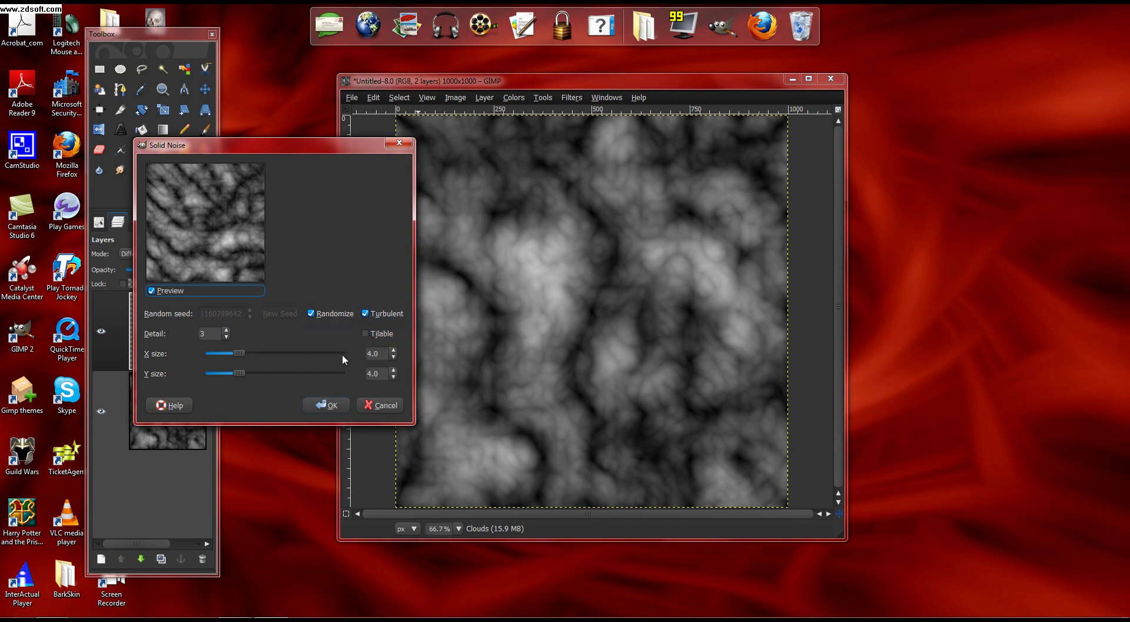
{"action": "left_click", "coordinate": [337, 405]}
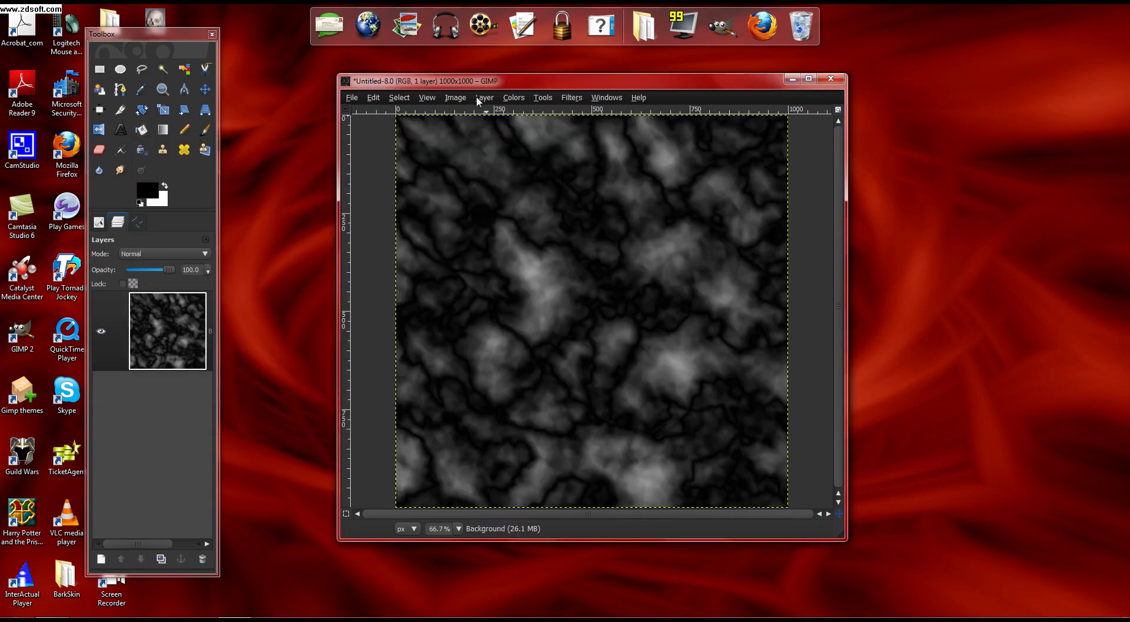
Step: Apply Levels with gamma 1.71 and white input level 171
{"action": "left_click", "coordinate": [510, 100]}
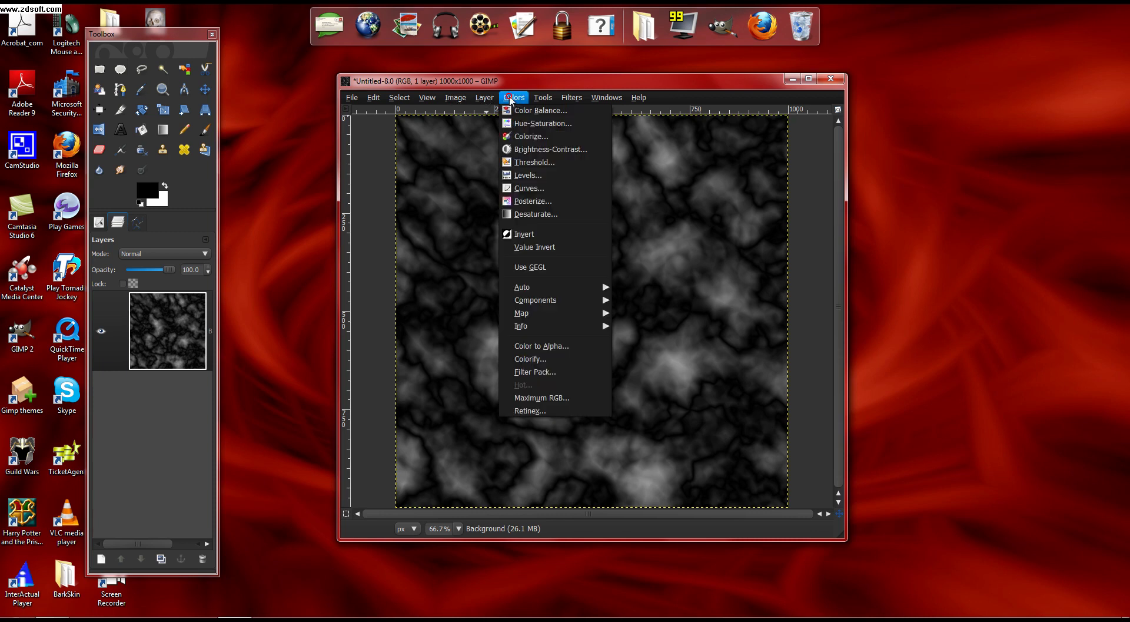
{"action": "left_click", "coordinate": [536, 176]}
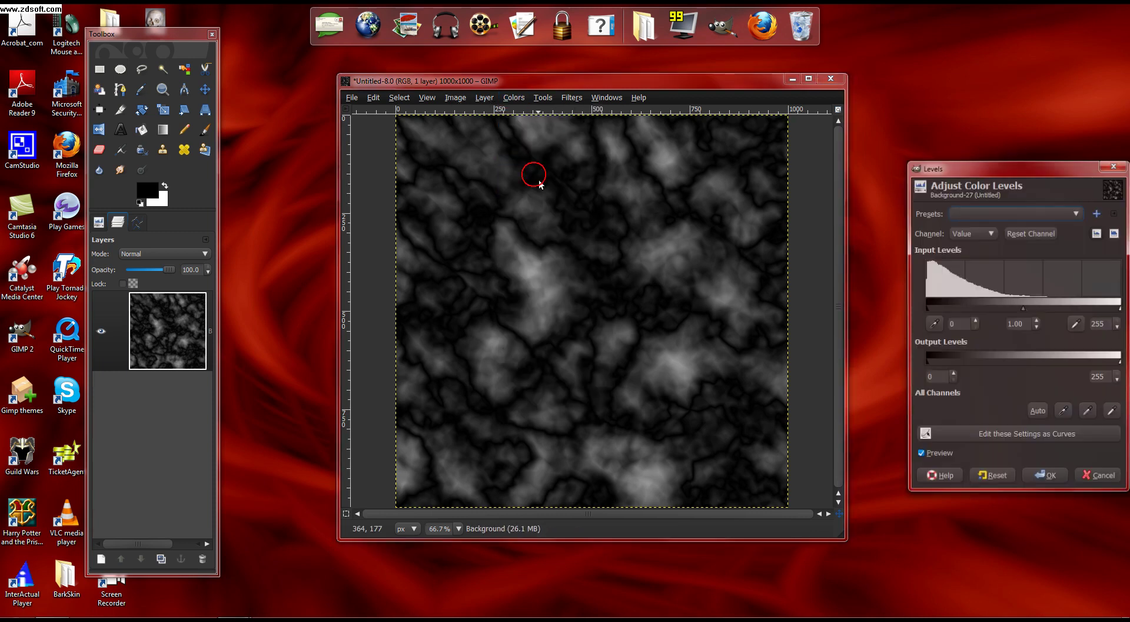
{"action": "triple_click", "coordinate": [1022, 323]}
{"action": "type", "text": "1"}
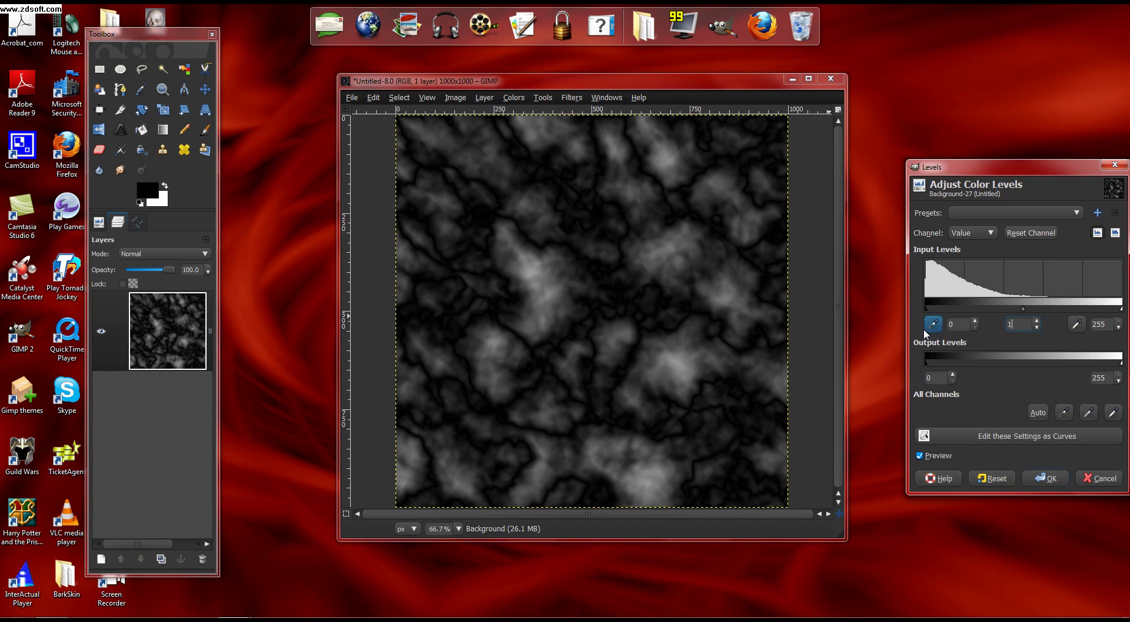
{"action": "key", "text": "Return"}
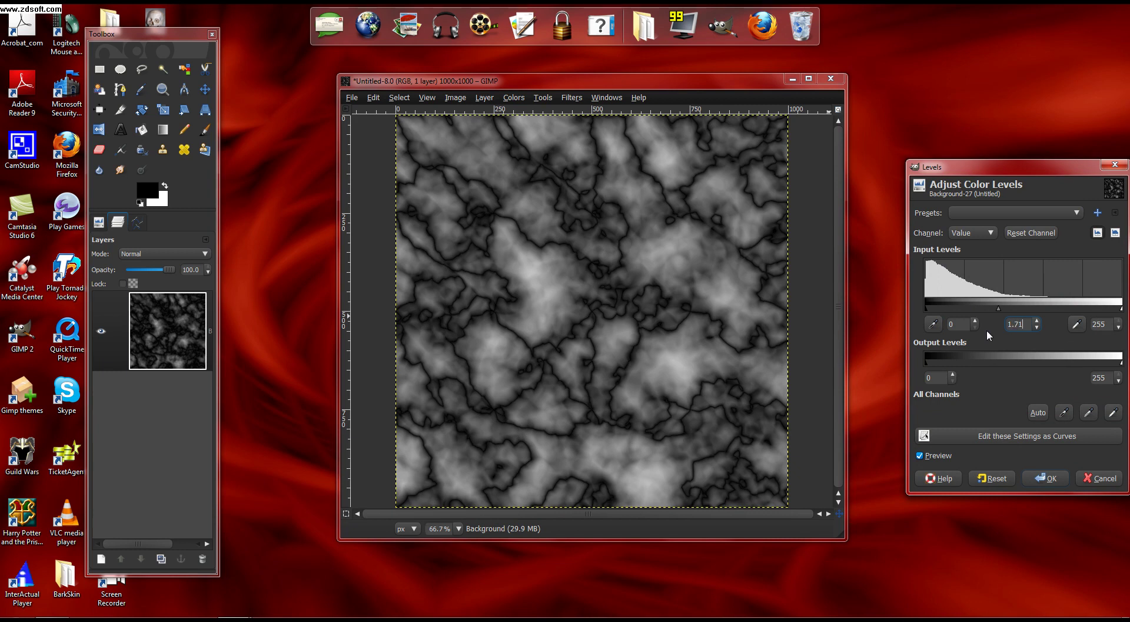
{"action": "left_click", "coordinate": [1105, 320]}
{"action": "type", "text": "18"}
{"action": "key", "text": "BackSpace"}
{"action": "key", "text": "BackSpace"}
{"action": "key", "text": "BackSpace"}
{"action": "key", "text": "BackSpace"}
{"action": "key", "text": "BackSpace"}
{"action": "type", "text": "180"}
{"action": "key", "text": "Return"}
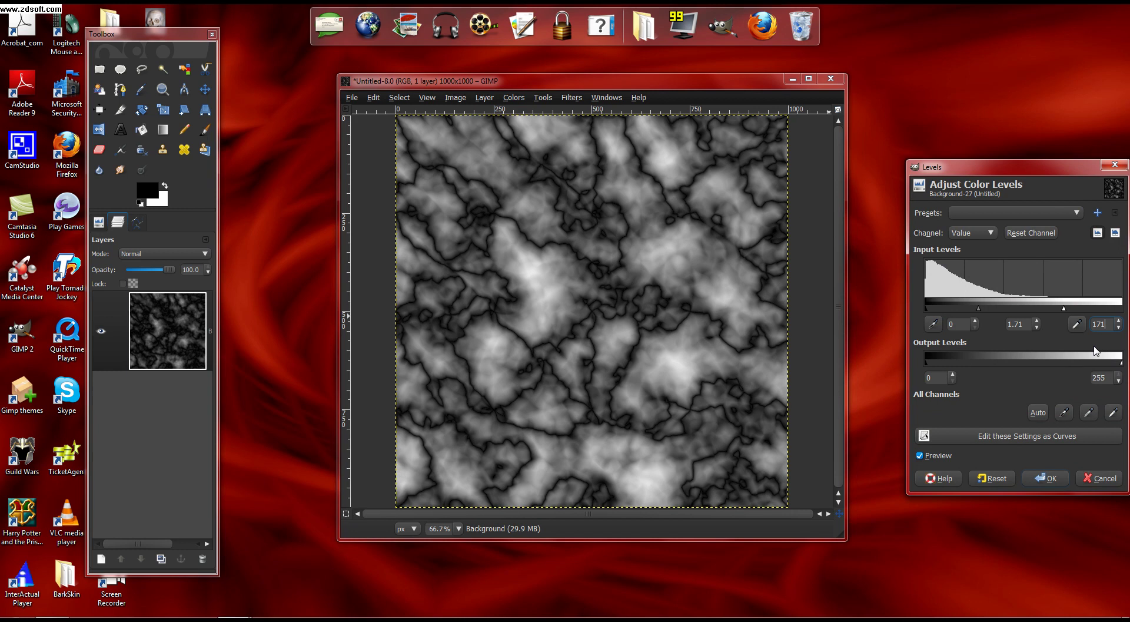
{"action": "key", "text": "Return"}
{"action": "left_click", "coordinate": [1058, 478]}
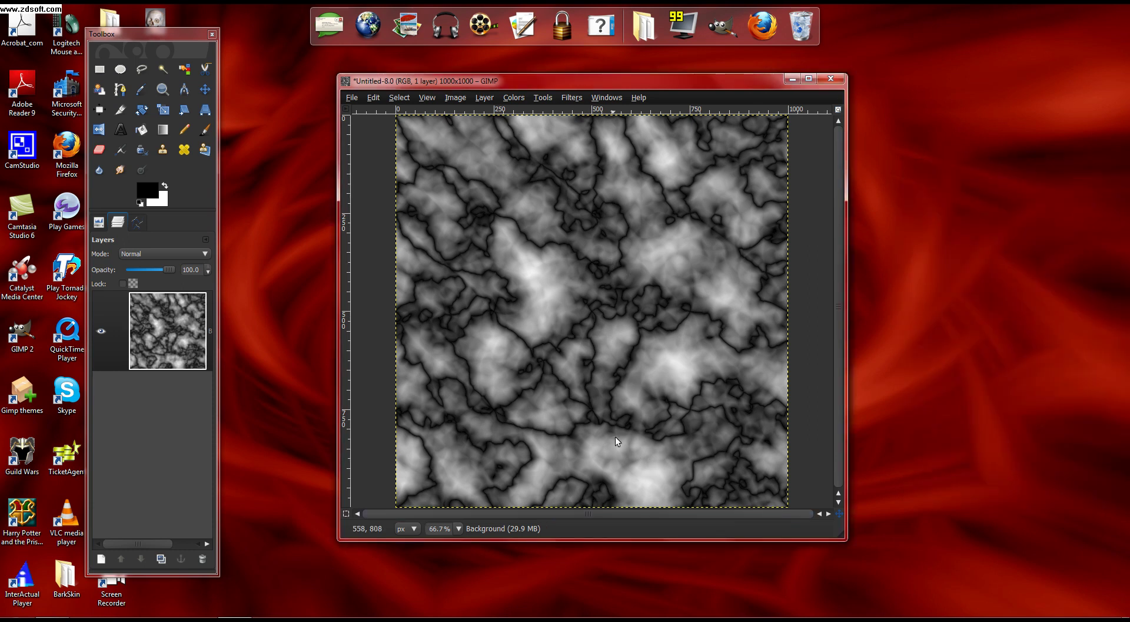
Step: Apply a Zoom motion blur outward from centre 500, 500 with length 60
{"action": "left_click", "coordinate": [573, 101]}
{"action": "mouse_move", "coordinate": [614, 171]}
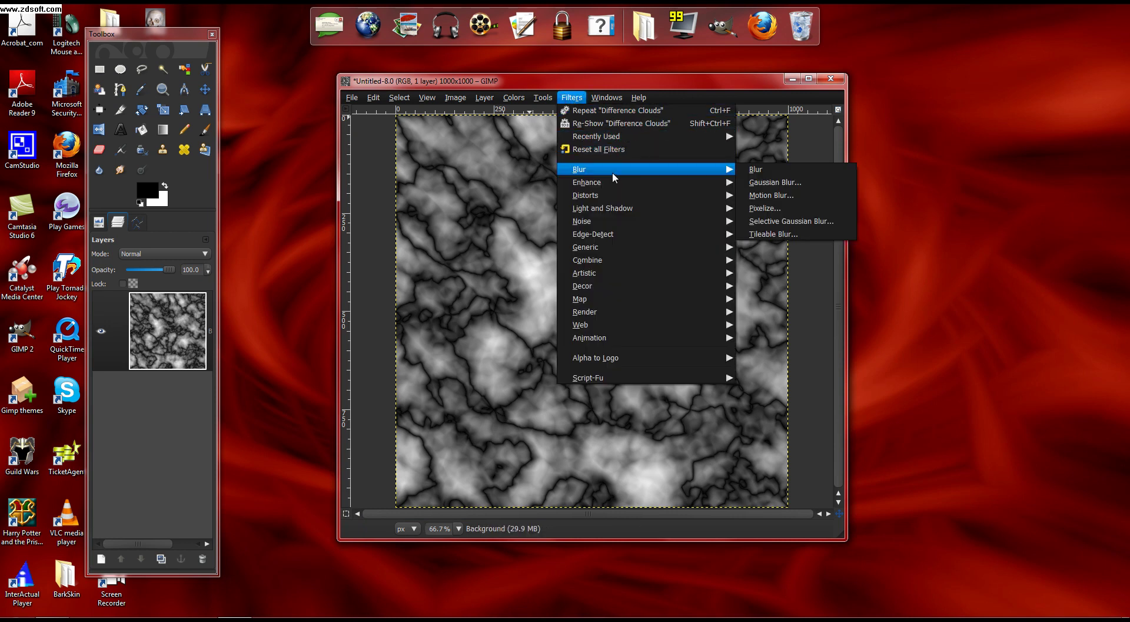
{"action": "left_click", "coordinate": [769, 194]}
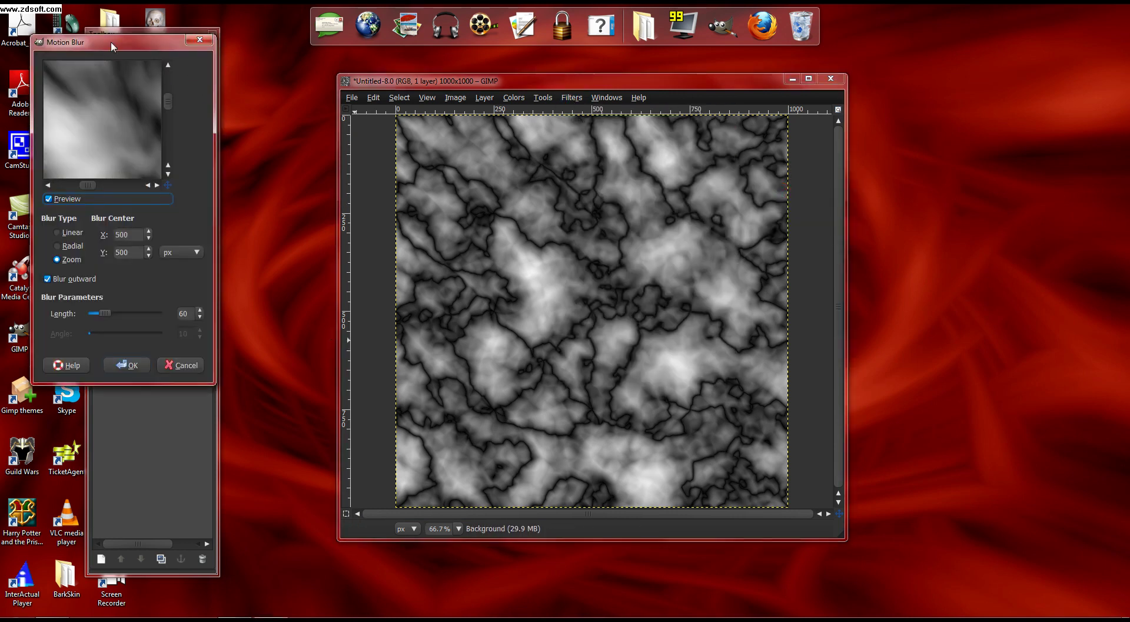
{"action": "left_click_drag", "start_coordinate": [111, 41], "coordinate": [419, 98]}
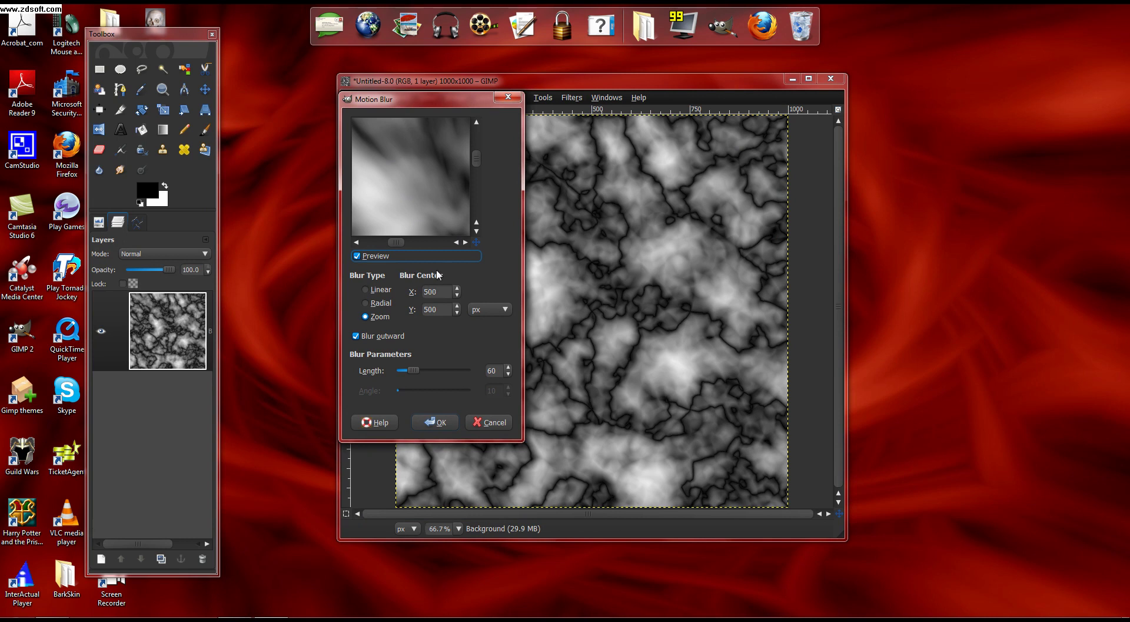
{"action": "left_click_drag", "start_coordinate": [396, 242], "coordinate": [412, 242]}
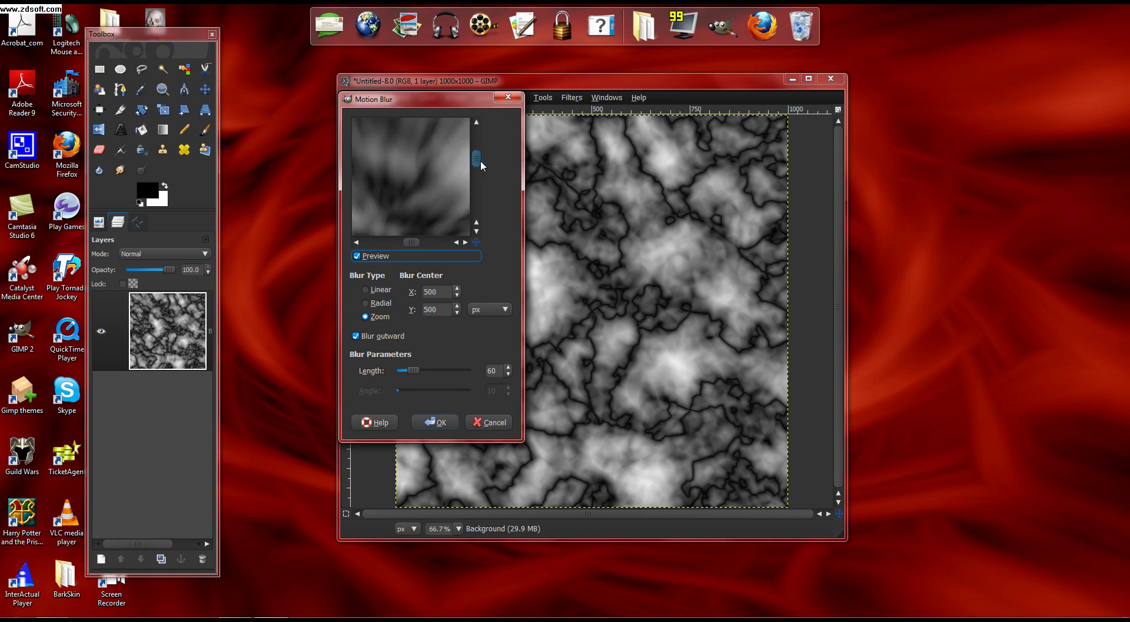
{"action": "left_click_drag", "start_coordinate": [477, 159], "coordinate": [479, 180]}
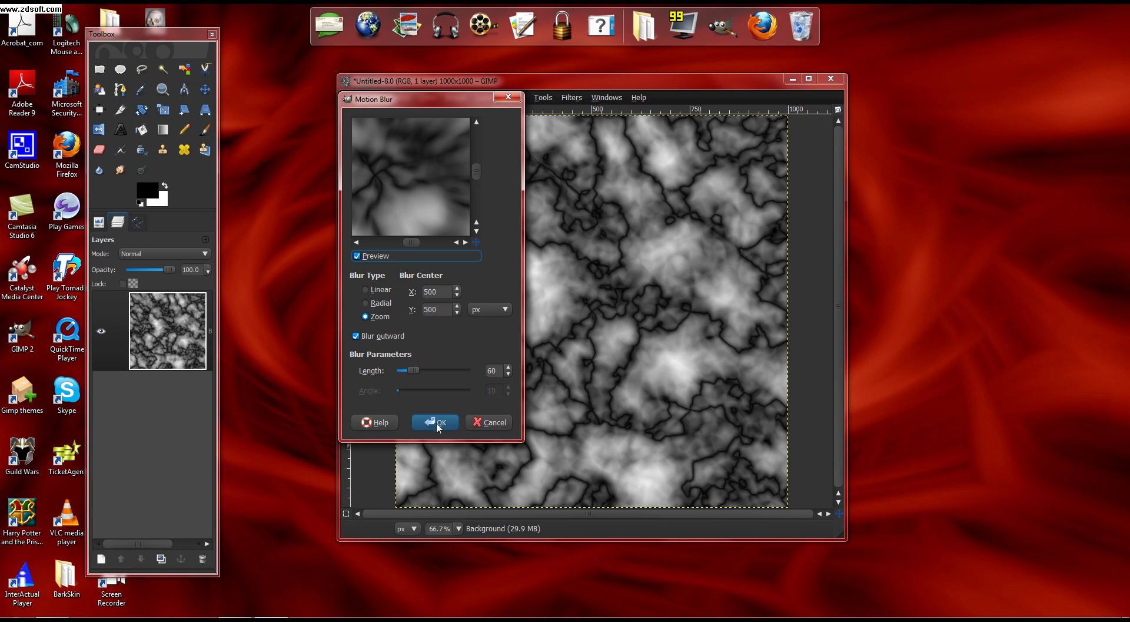
{"action": "left_click_drag", "start_coordinate": [446, 98], "coordinate": [566, 119]}
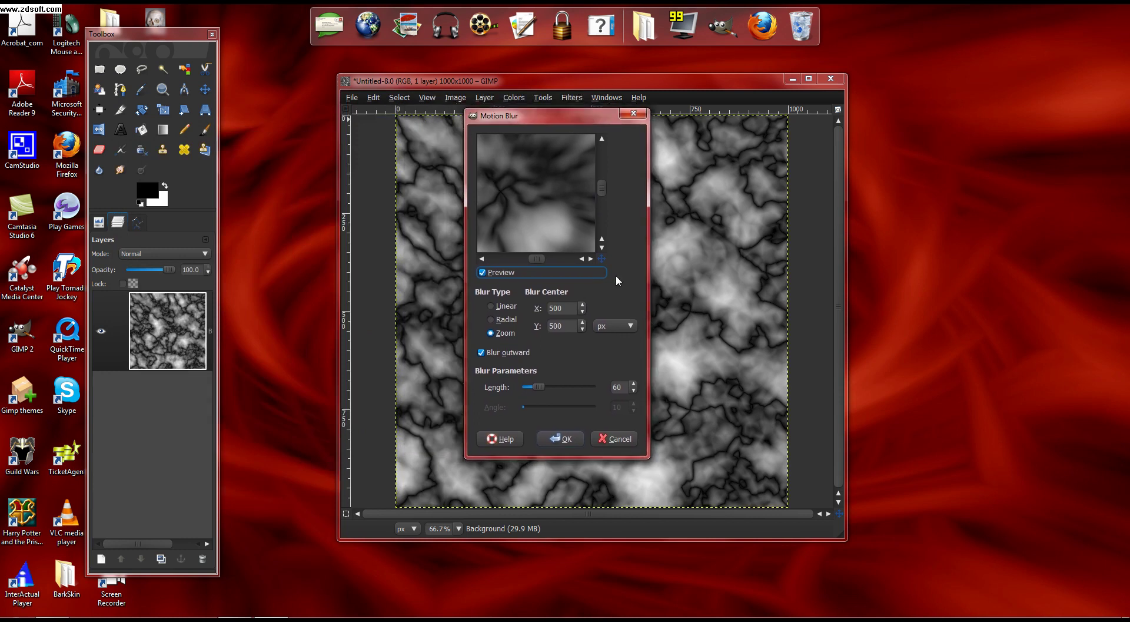
{"action": "left_click", "coordinate": [564, 437]}
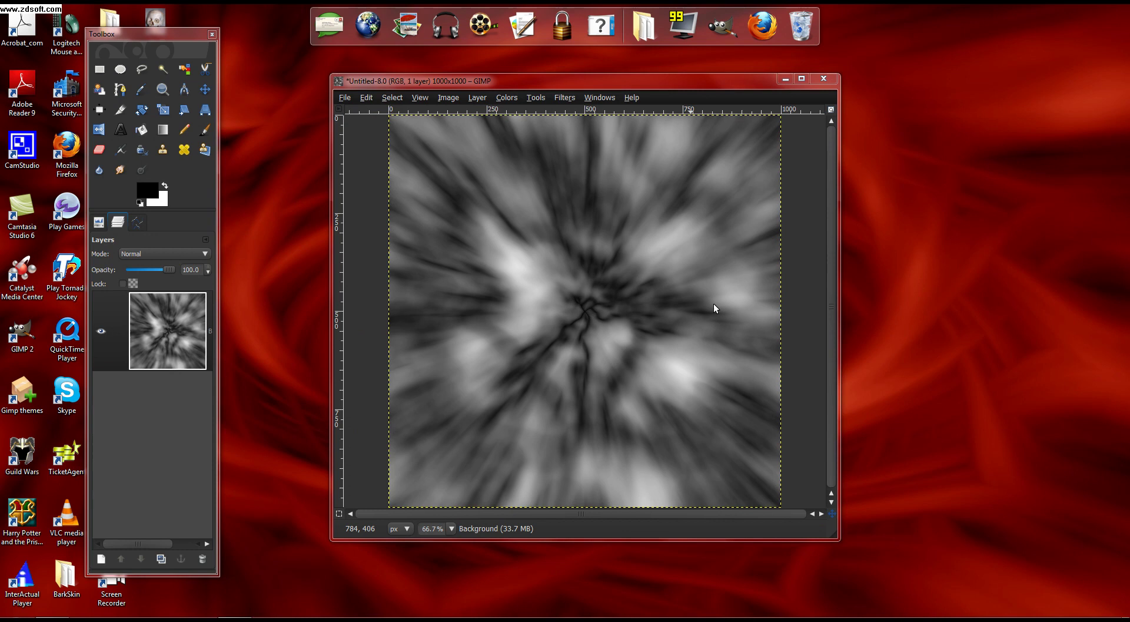
Step: Apply Whirl and Pinch with whirl angle 160, pinch 0 and radius 1.0
{"action": "left_click", "coordinate": [571, 98]}
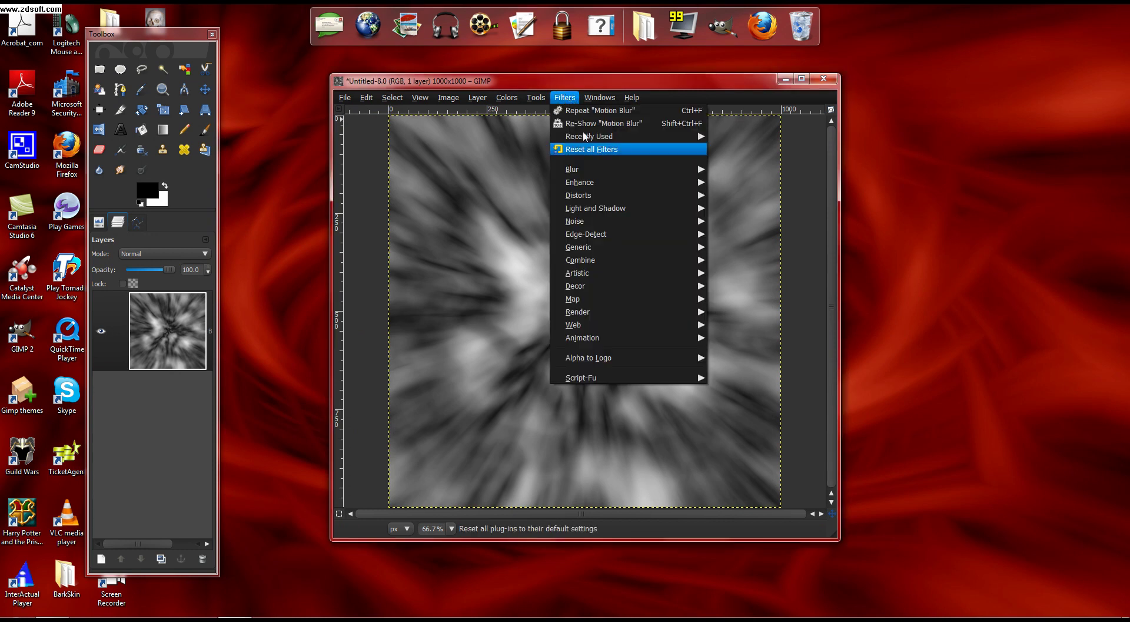
{"action": "mouse_move", "coordinate": [642, 195]}
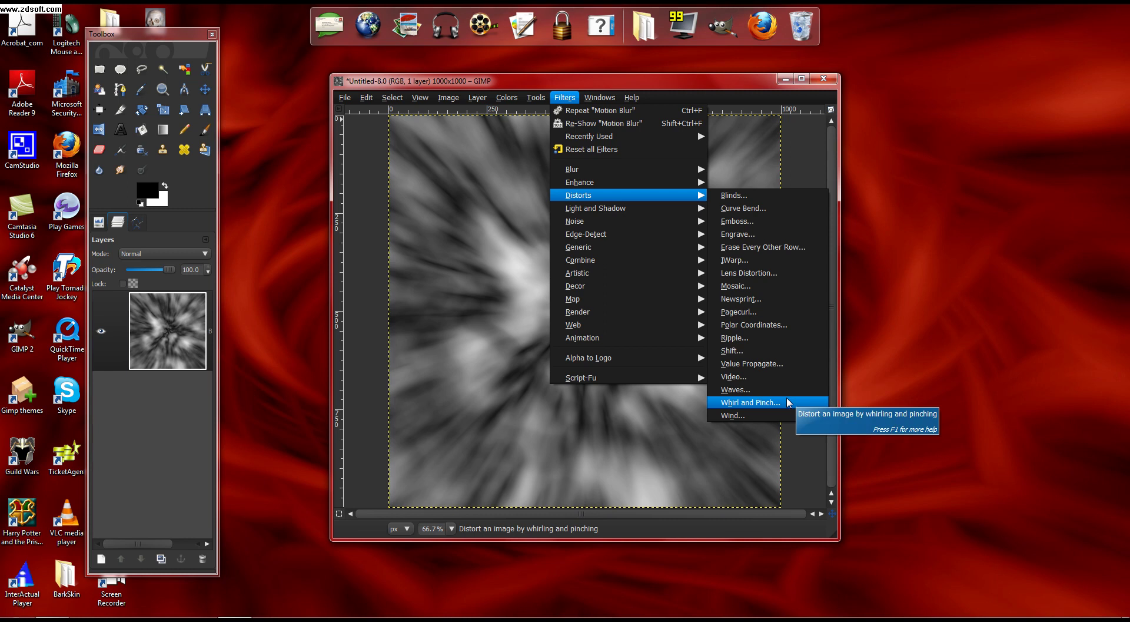
{"action": "left_click", "coordinate": [751, 402]}
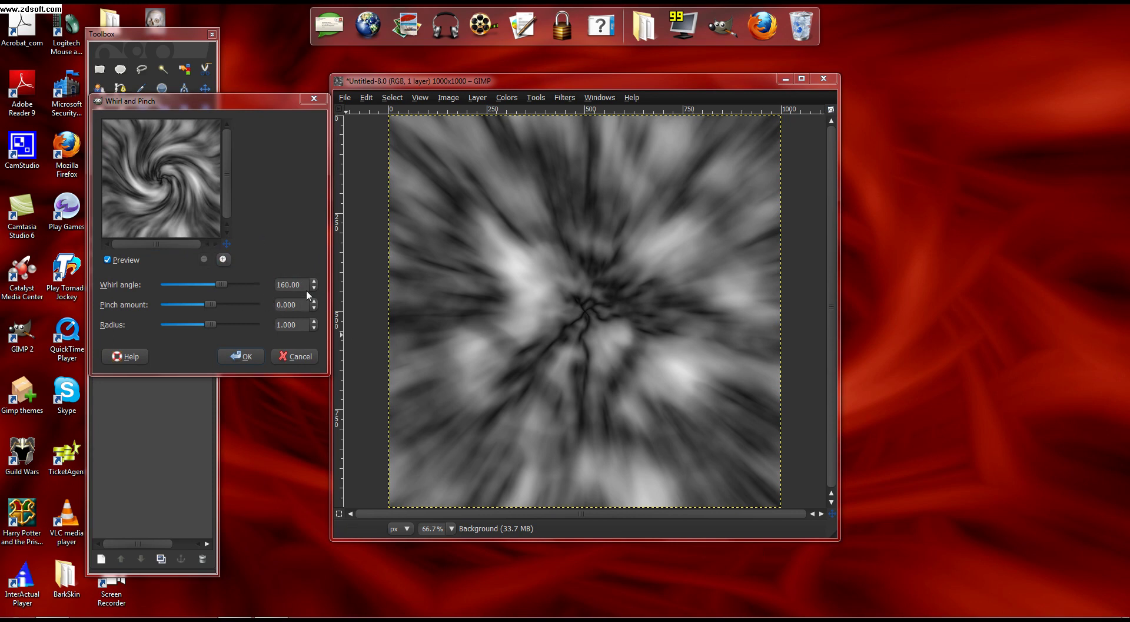
{"action": "left_click", "coordinate": [241, 357]}
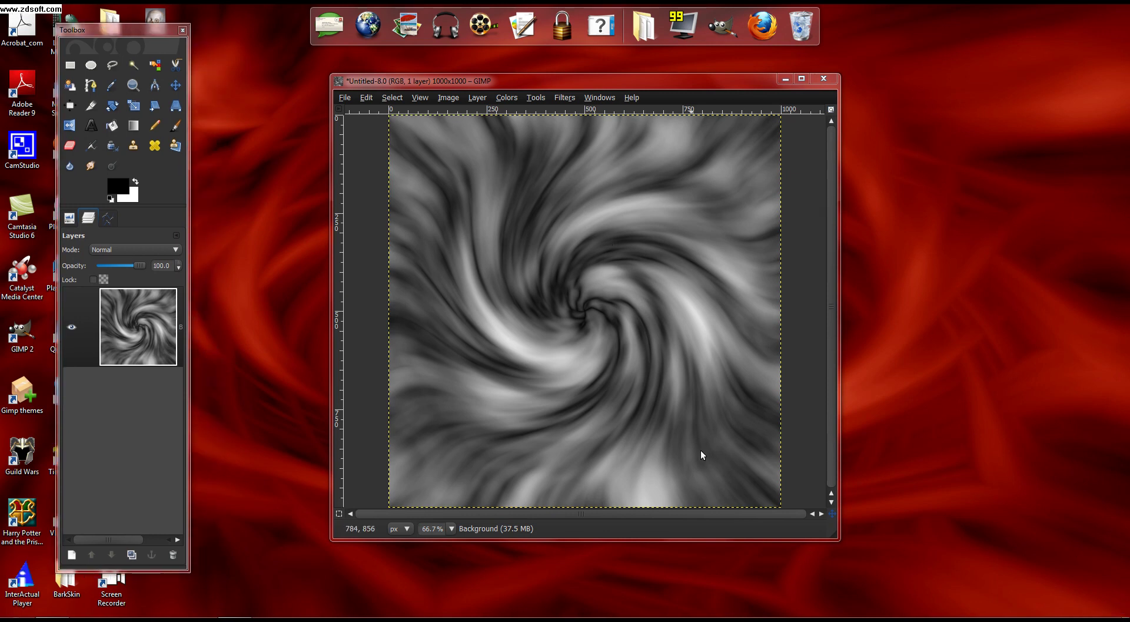
Step: Duplicate the swirl layer and re-apply Whirl and Pinch to the copy at about -400 degrees
{"action": "left_click", "coordinate": [132, 553]}
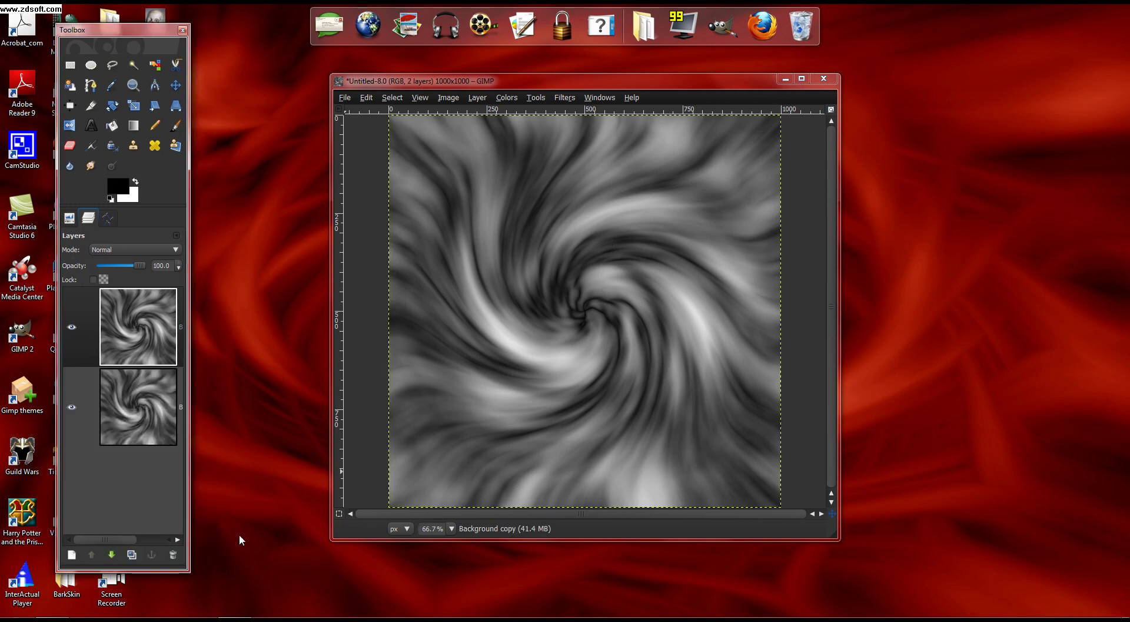
{"action": "left_click", "coordinate": [568, 100]}
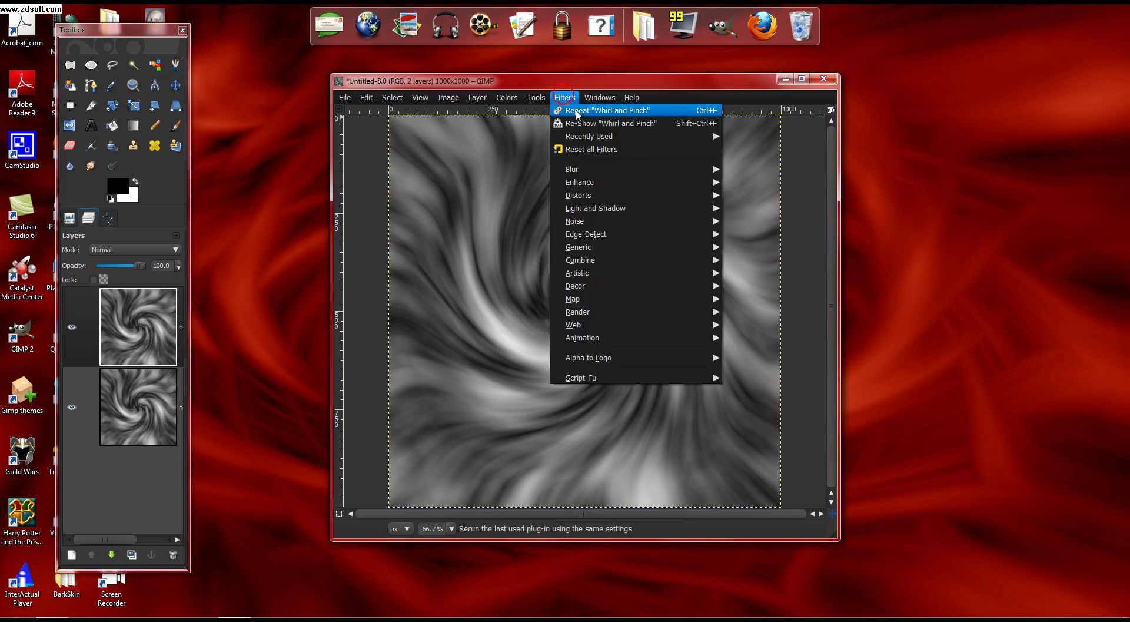
{"action": "left_click", "coordinate": [651, 123]}
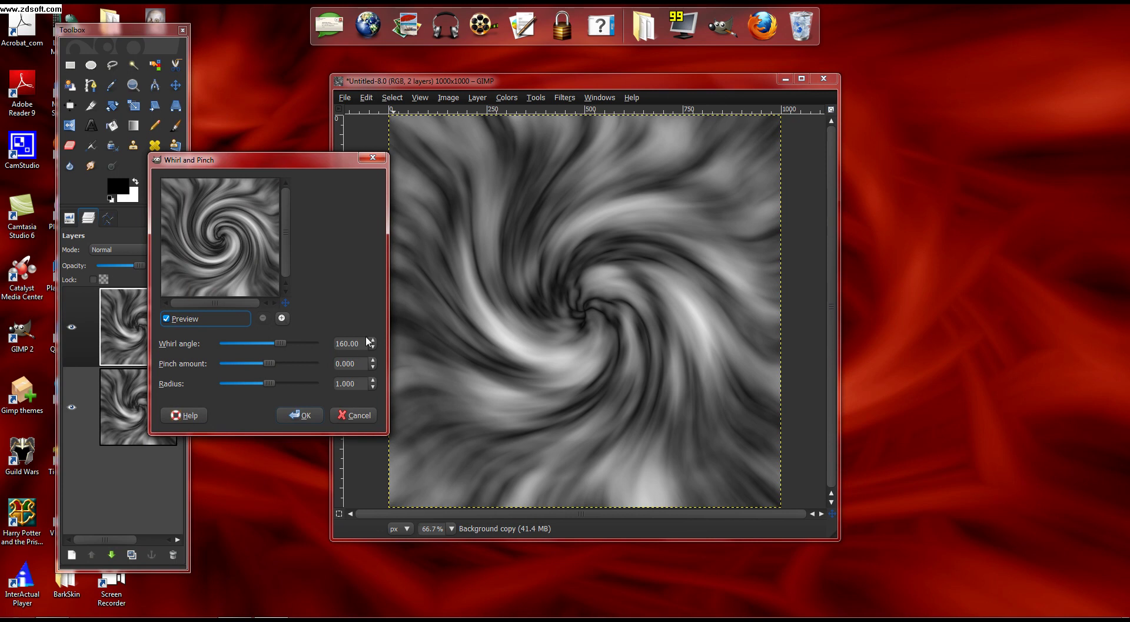
{"action": "left_click_drag", "start_coordinate": [277, 343], "coordinate": [238, 347]}
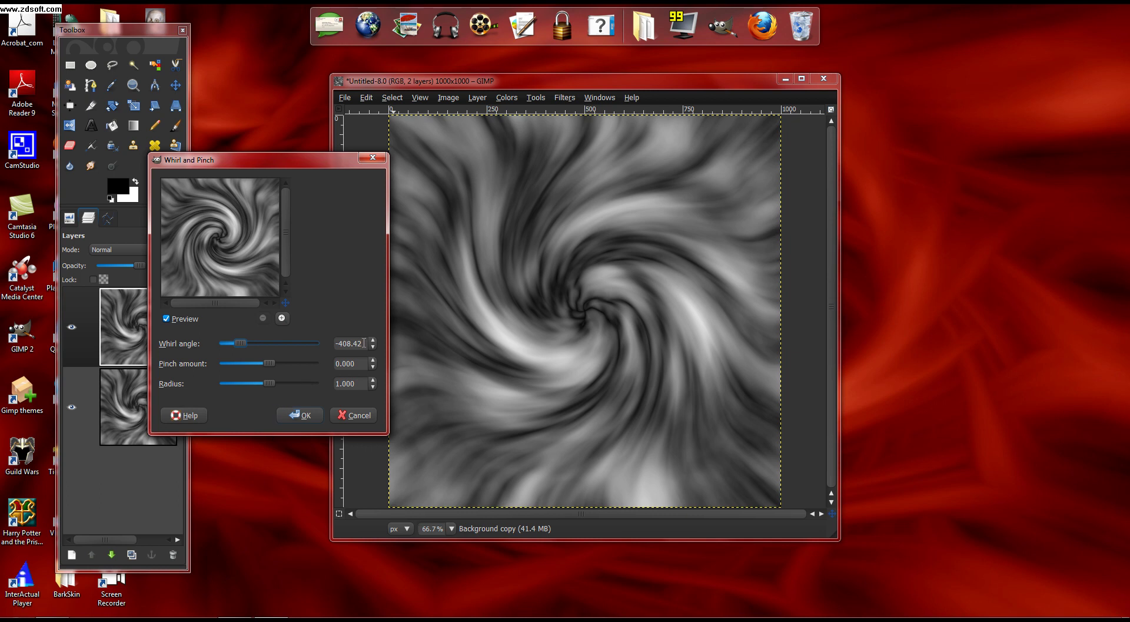
{"action": "scroll", "coordinate": [364, 342], "scroll_direction": "up", "scroll_amount": 1}
{"action": "scroll", "coordinate": [363, 342], "scroll_direction": "up", "scroll_amount": 1}
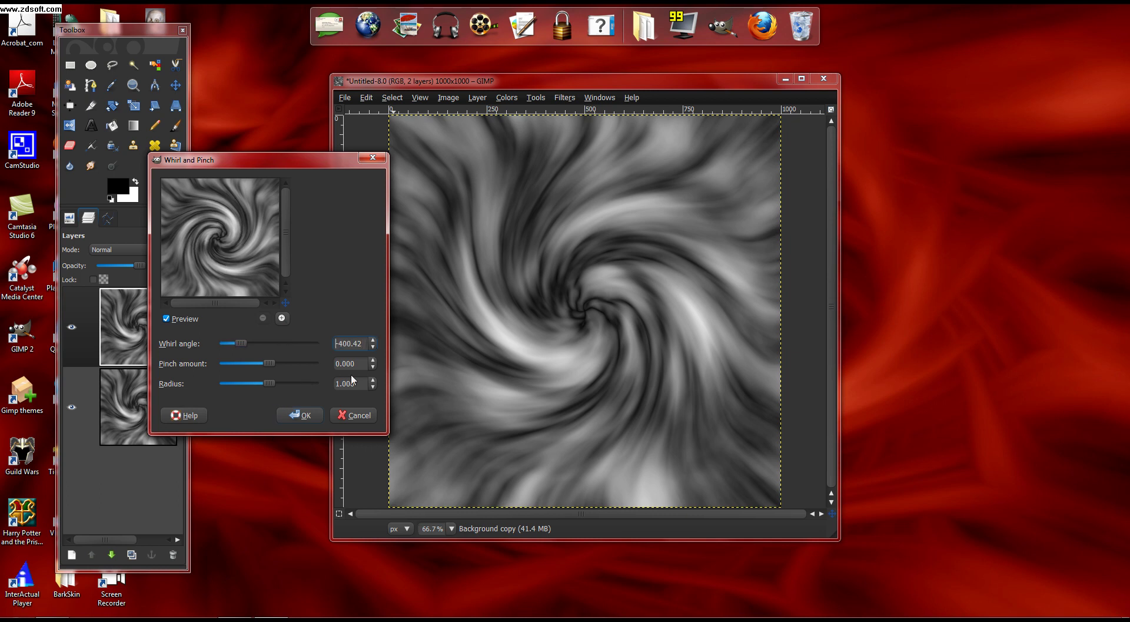
{"action": "left_click", "coordinate": [306, 413]}
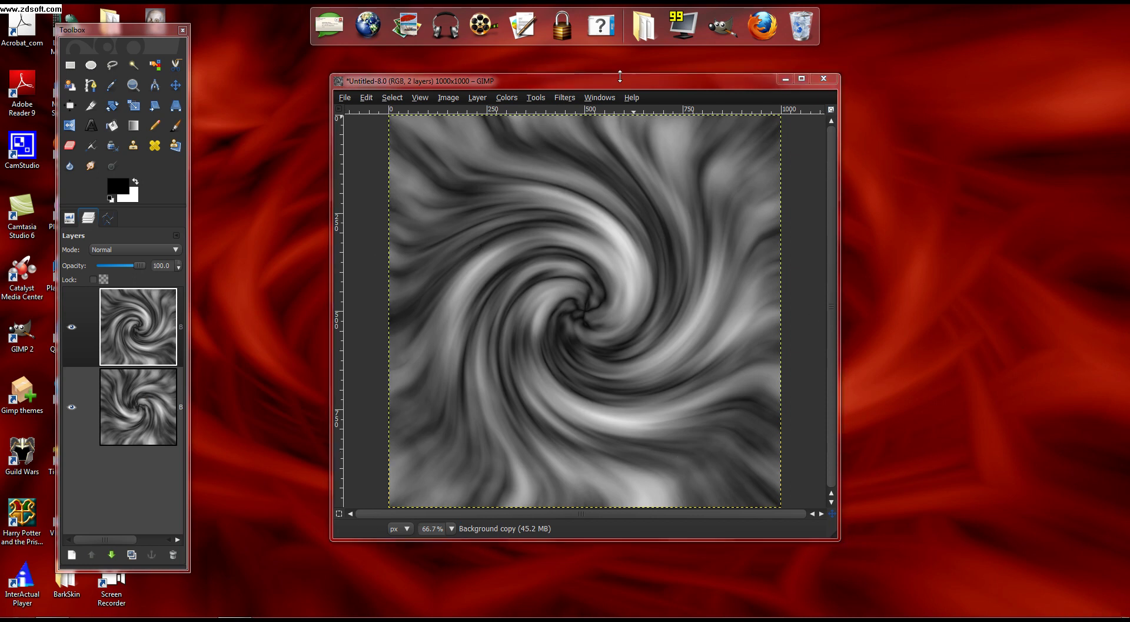
Step: Set the top swirl layer to Lighten only mode and flatten the image into one layer
{"action": "mouse_move", "coordinate": [608, 85]}
{"action": "left_mouse_down"}
{"action": "mouse_move", "coordinate": [714, 83]}
{"action": "mouse_move", "coordinate": [599, 82]}
{"action": "left_mouse_up"}
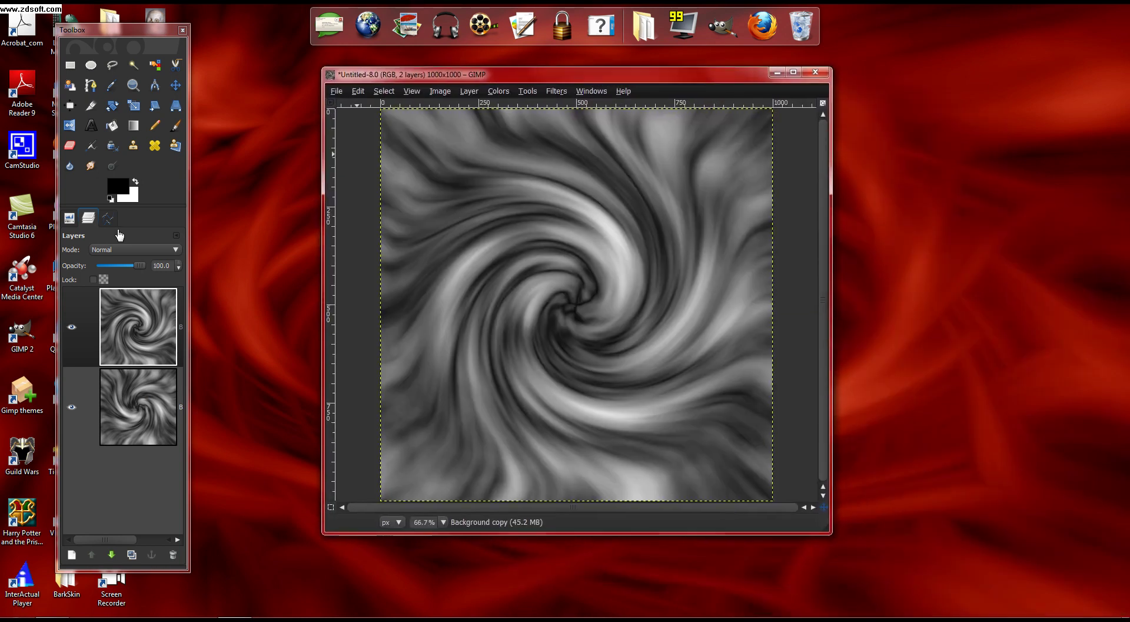
{"action": "left_click", "coordinate": [160, 326]}
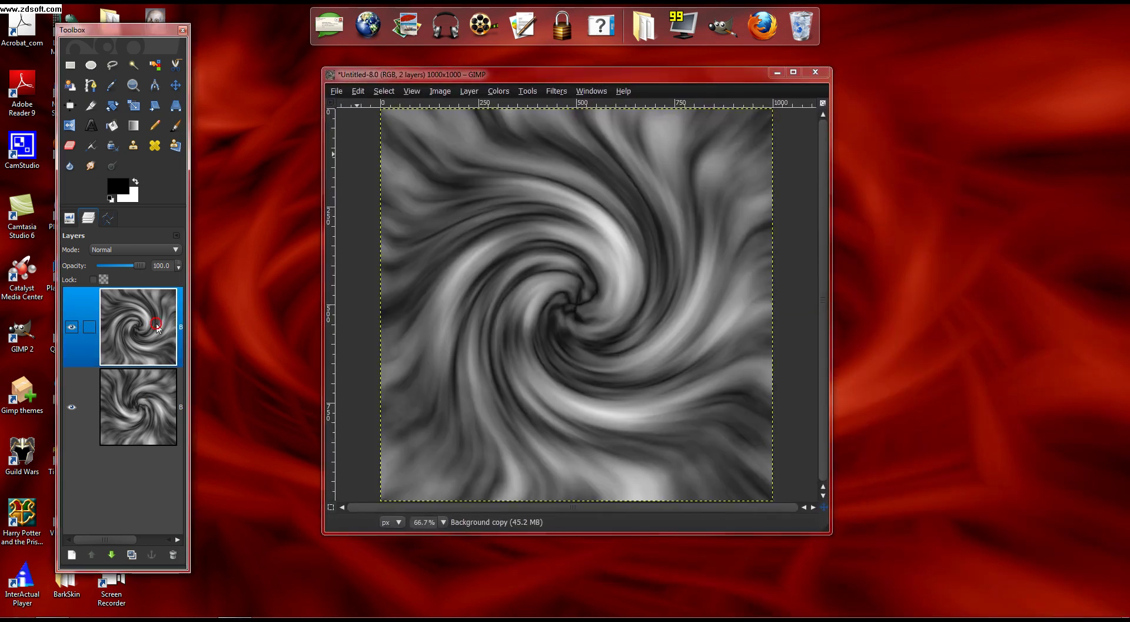
{"action": "left_click", "coordinate": [127, 249]}
{"action": "left_click", "coordinate": [135, 514]}
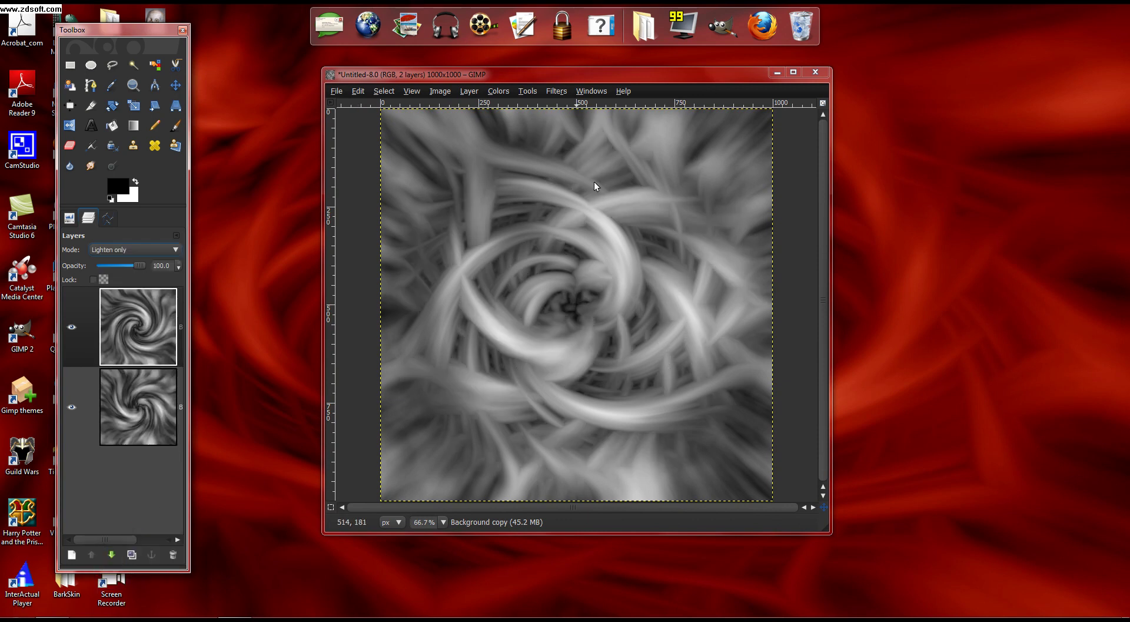
{"action": "right_click", "coordinate": [152, 298]}
{"action": "left_click", "coordinate": [170, 329]}
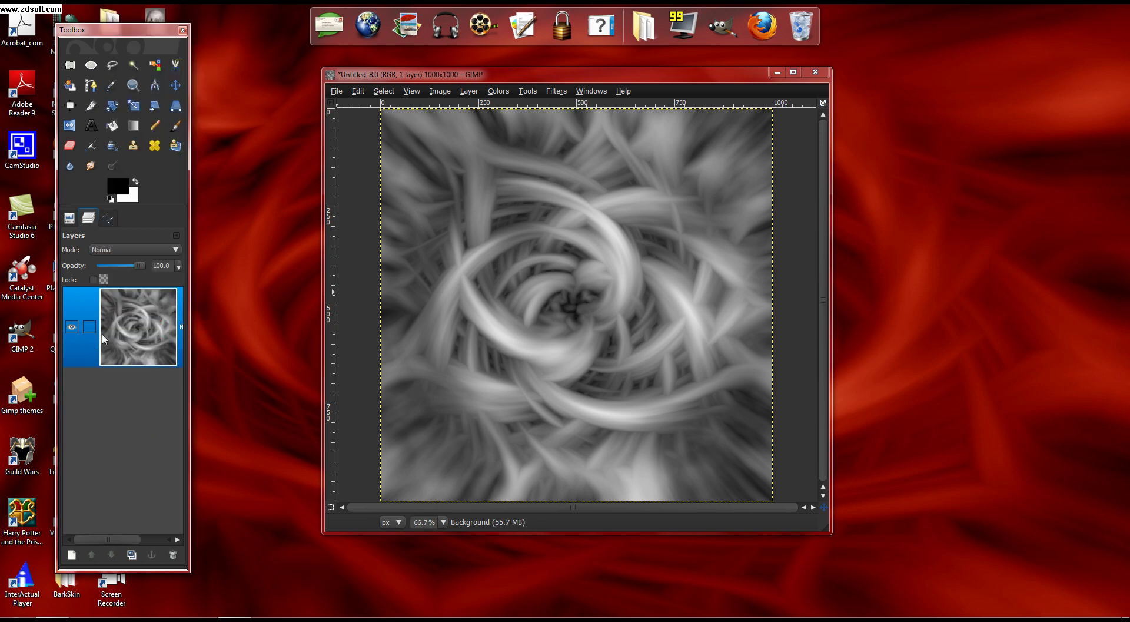
Step: Pull the Green channel curve down-right in Curves to tint the swirl purple
{"action": "left_click", "coordinate": [497, 93]}
{"action": "left_click", "coordinate": [527, 186]}
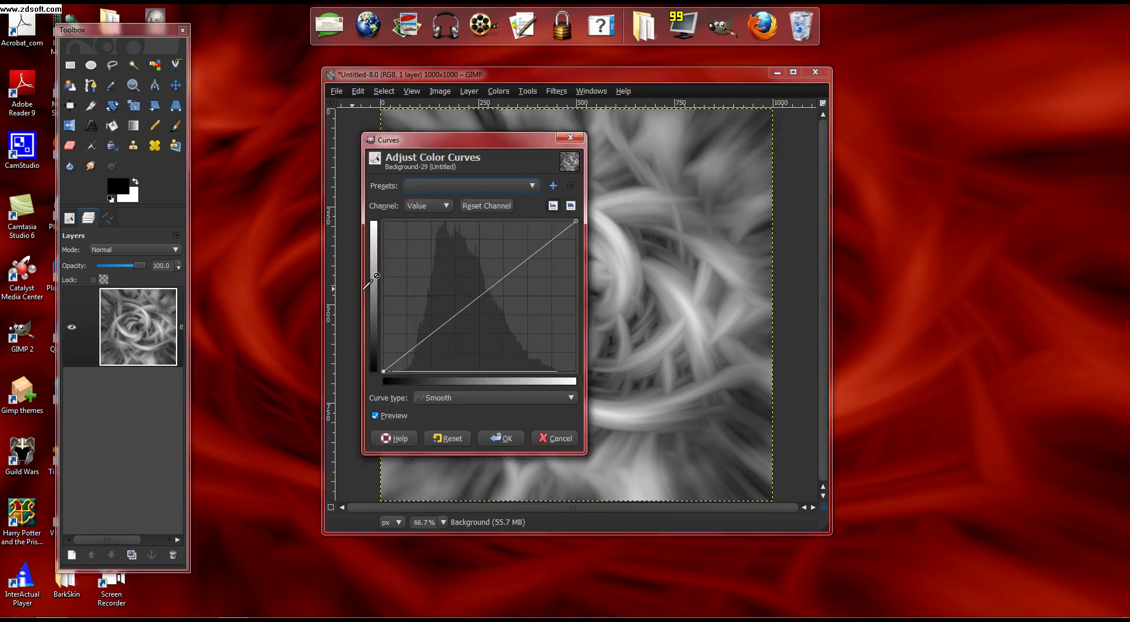
{"action": "left_click", "coordinate": [435, 206]}
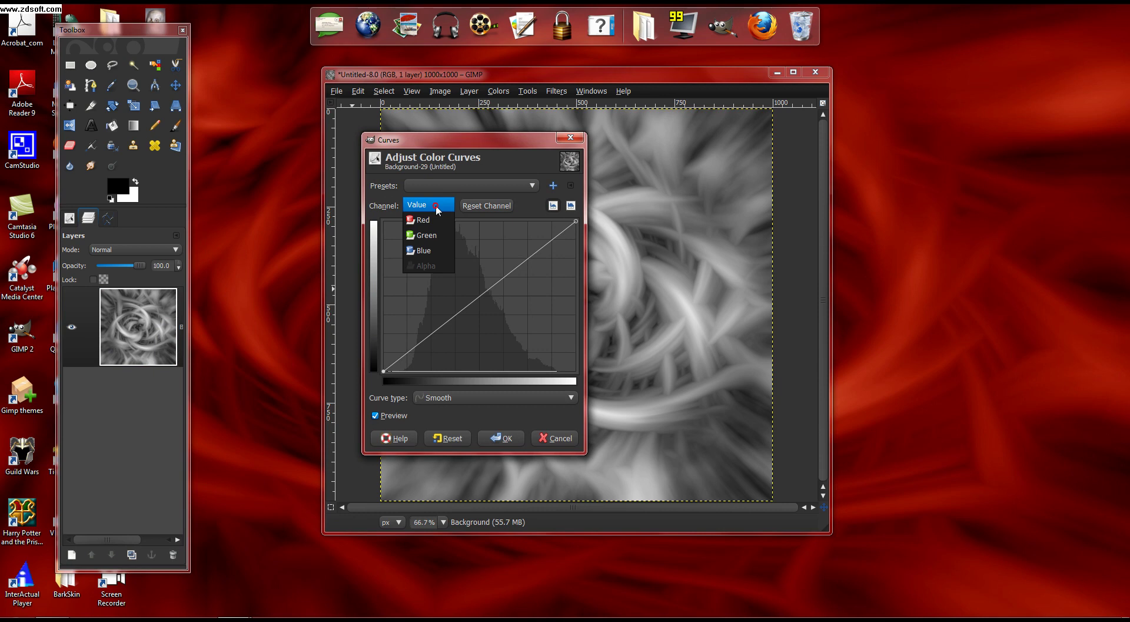
{"action": "left_click", "coordinate": [432, 236]}
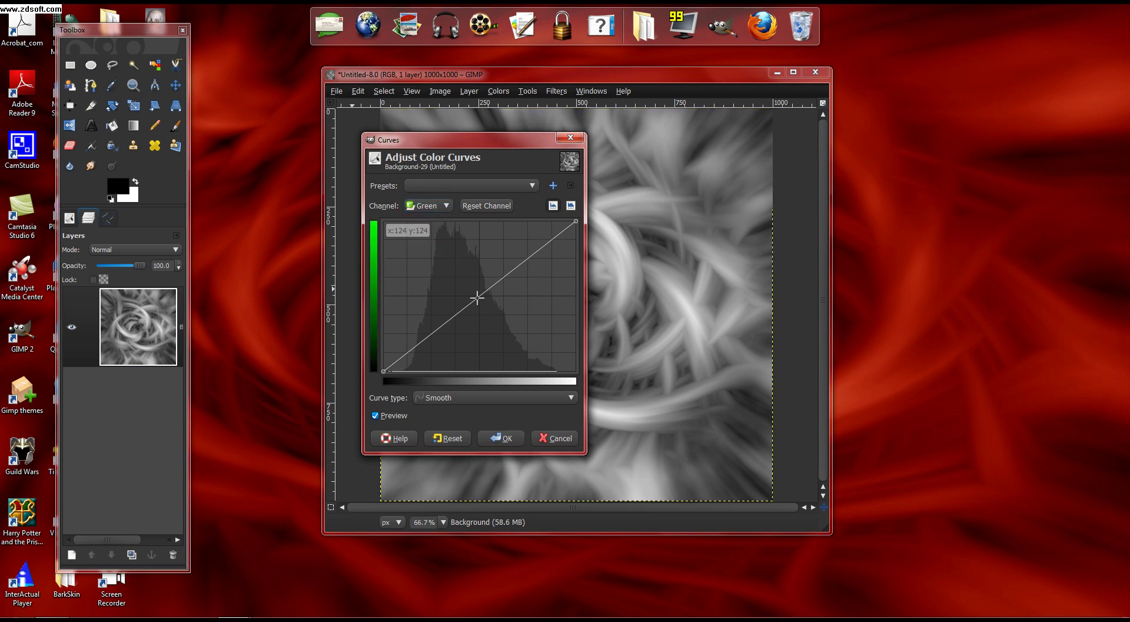
{"action": "left_click_drag", "start_coordinate": [476, 298], "coordinate": [521, 342]}
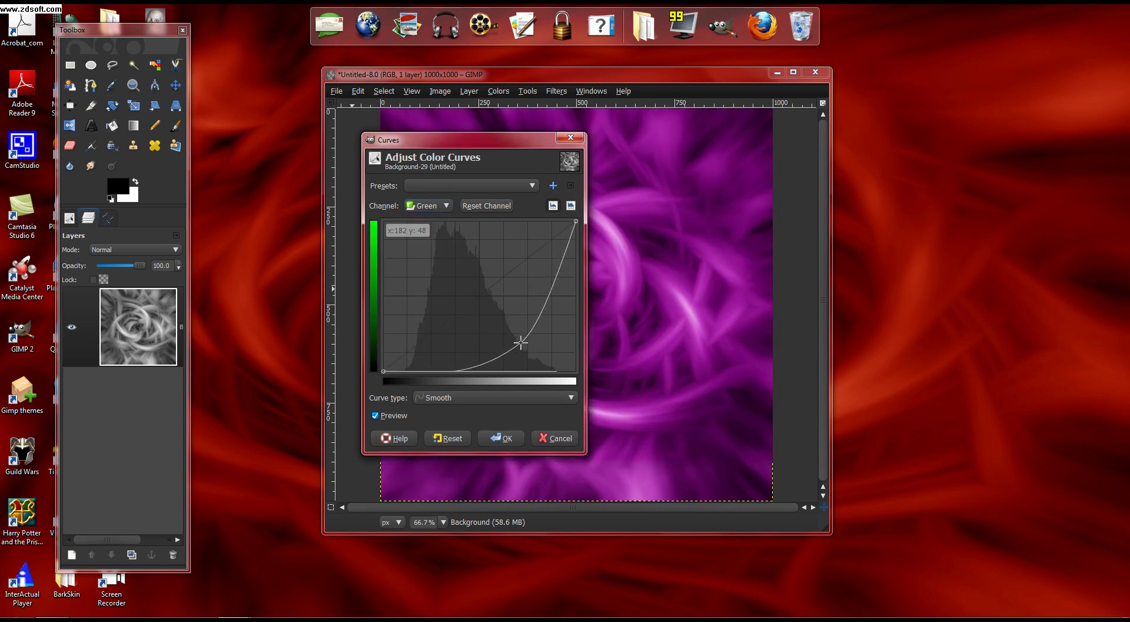
{"action": "left_click", "coordinate": [501, 438]}
Step: Cancel the reopened Curves dialog and undo the purple tint
{"action": "left_click", "coordinate": [493, 91]}
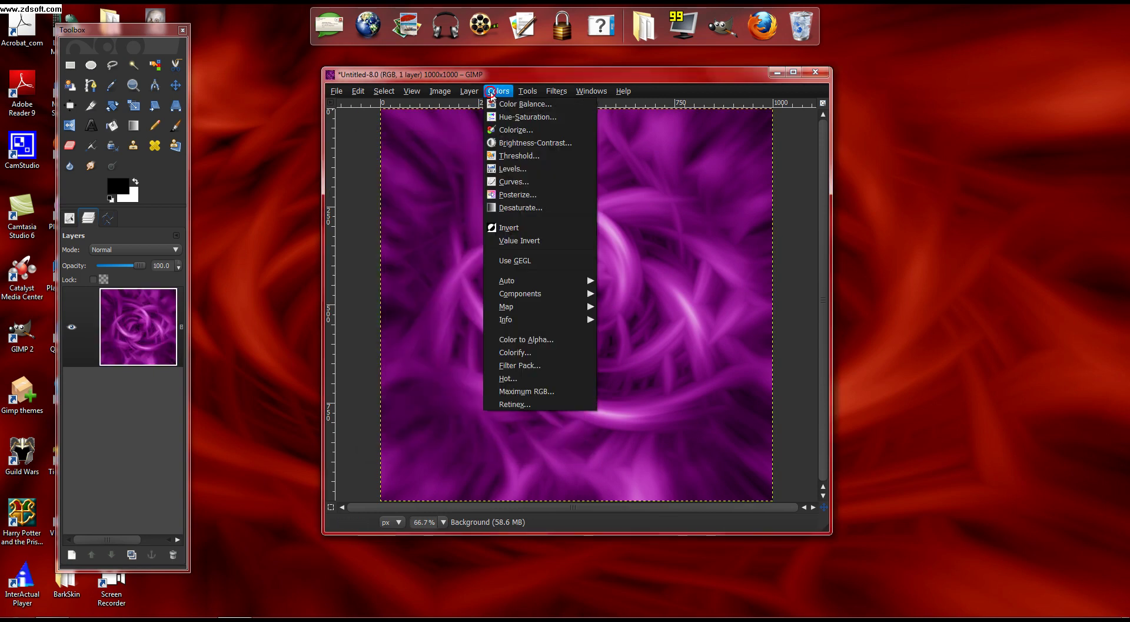
{"action": "mouse_move", "coordinate": [469, 91]}
{"action": "left_click", "coordinate": [501, 182]}
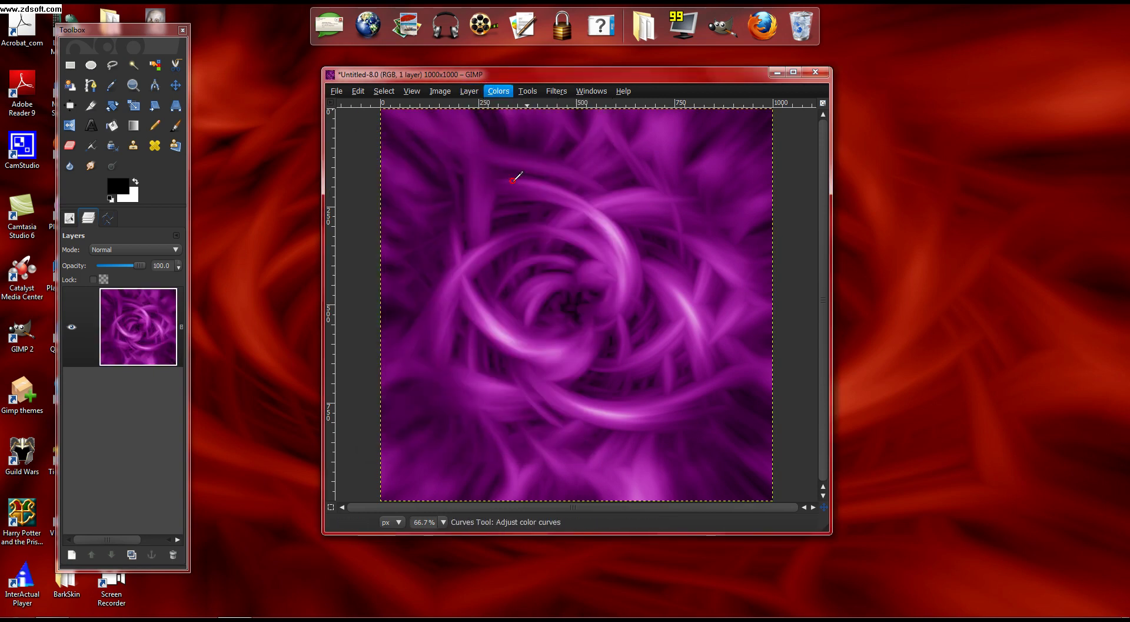
{"action": "left_click", "coordinate": [555, 438]}
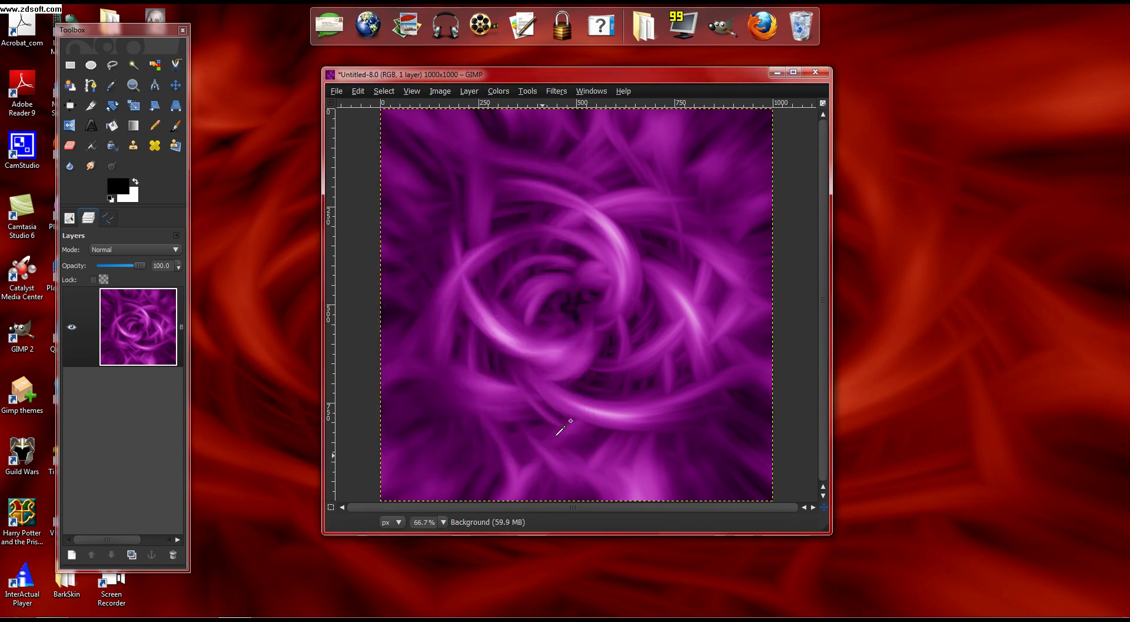
{"action": "key", "text": "ctrl+z"}
Step: In Curves, pull Green down and Blue steeply down for a fiery red-orange tint
{"action": "left_click", "coordinate": [498, 91]}
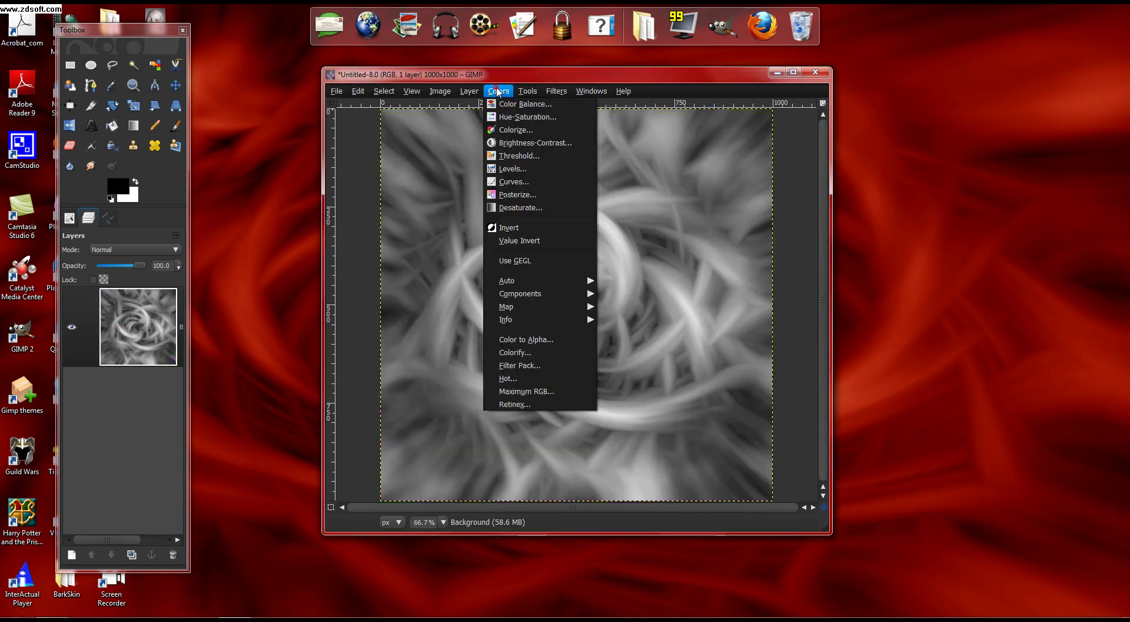
{"action": "left_click", "coordinate": [532, 182]}
{"action": "left_click", "coordinate": [433, 206]}
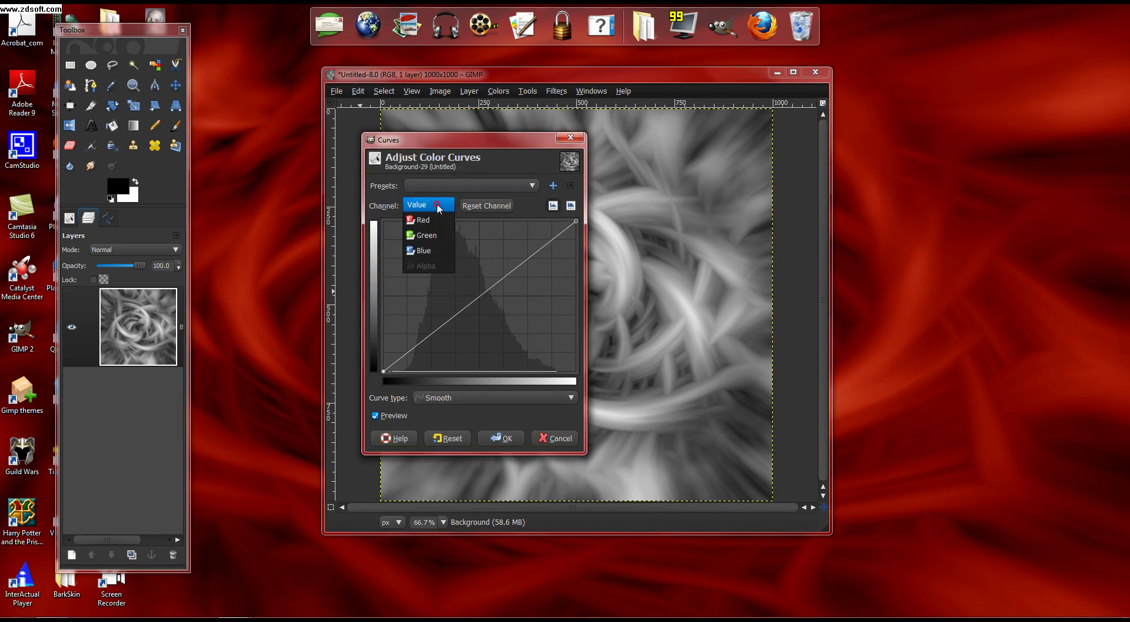
{"action": "left_click", "coordinate": [429, 238]}
{"action": "left_click_drag", "start_coordinate": [487, 290], "coordinate": [520, 346]}
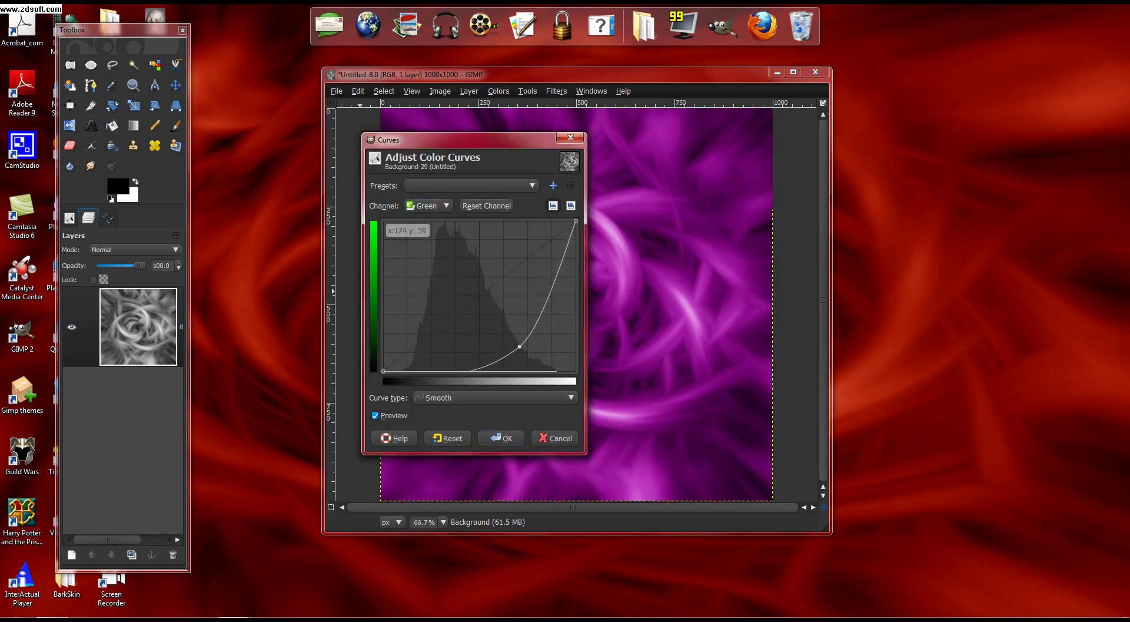
{"action": "left_click", "coordinate": [437, 207]}
{"action": "left_click", "coordinate": [437, 230]}
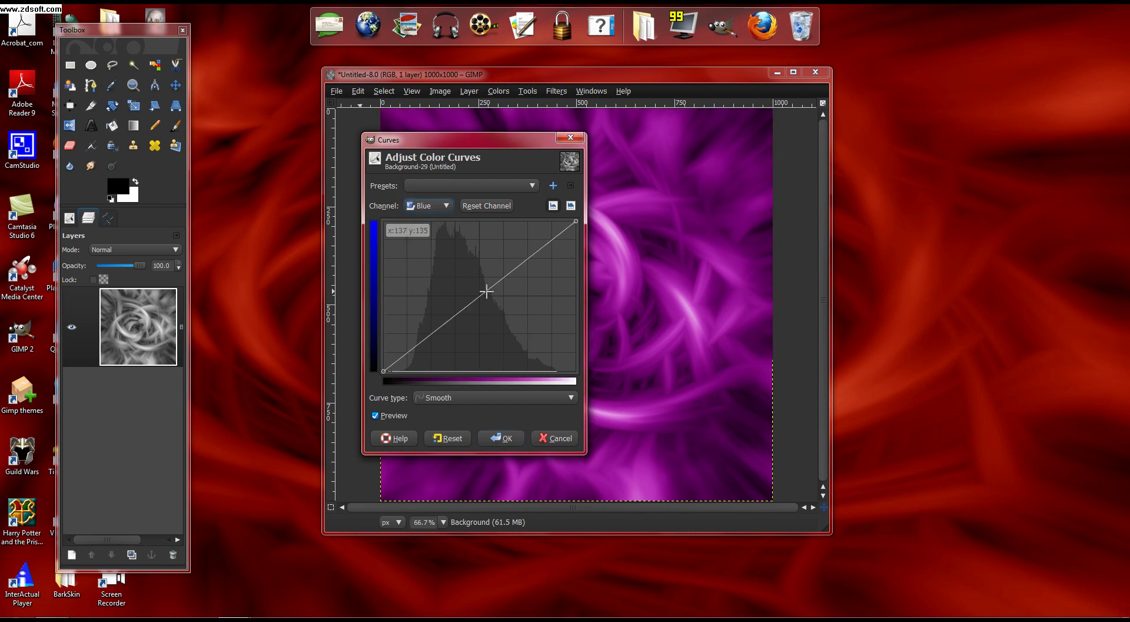
{"action": "left_click_drag", "start_coordinate": [484, 291], "coordinate": [554, 358]}
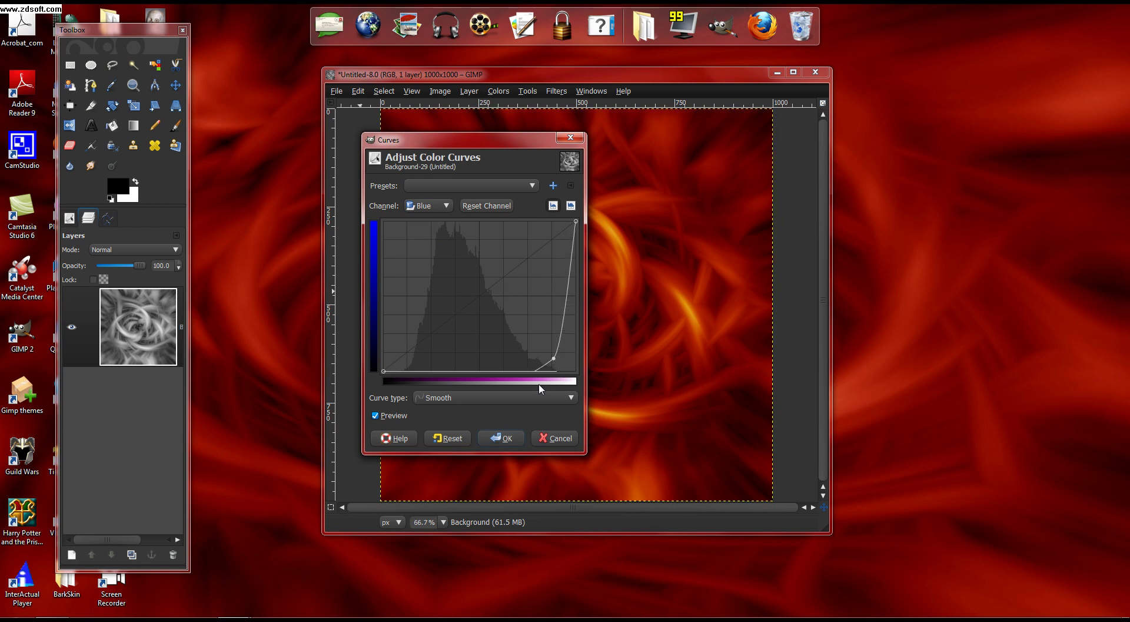
{"action": "left_click", "coordinate": [516, 438]}
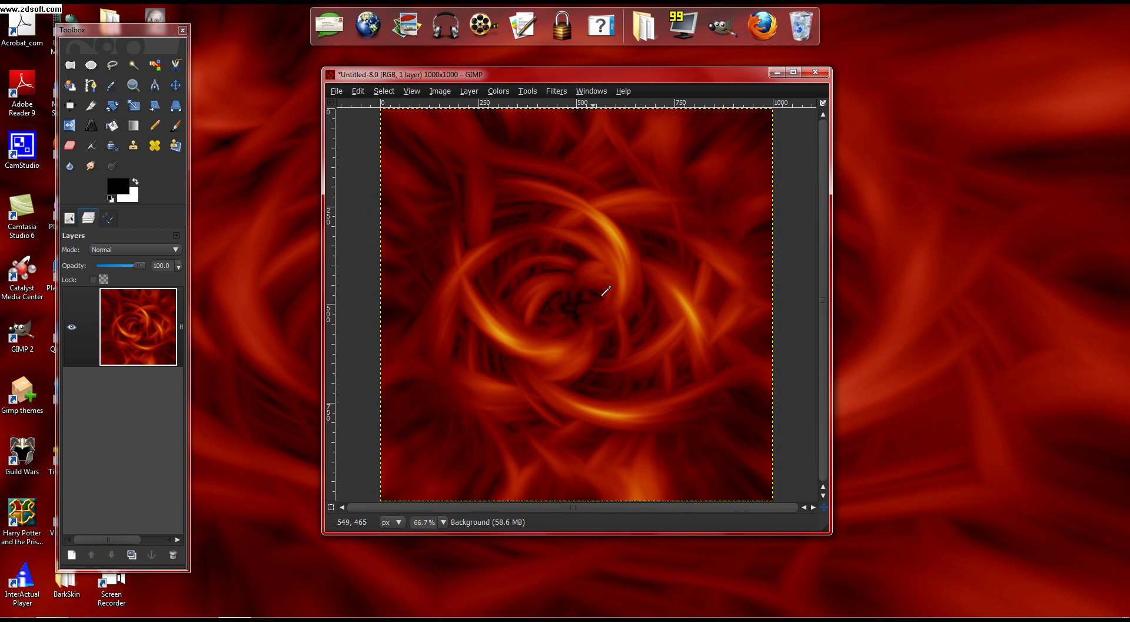